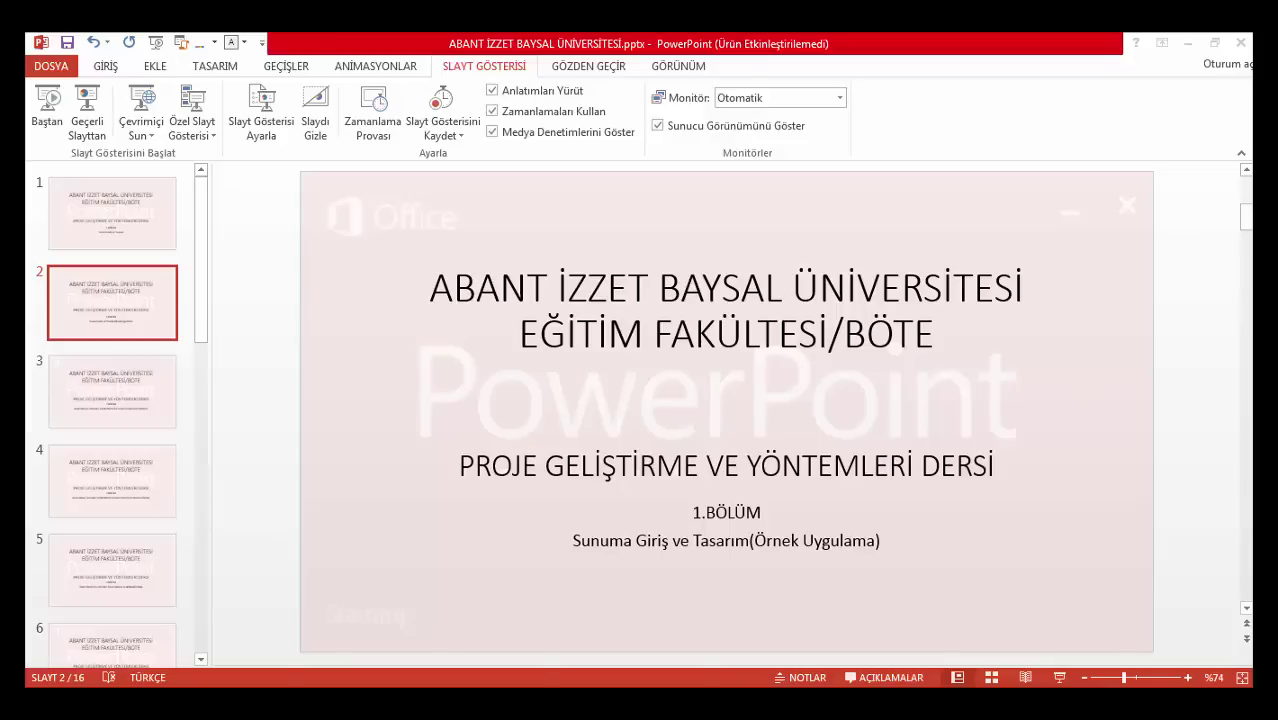
Bring up the Sunu11 window and look through slides 1–3 of Temel Ağ Topolojileri.
{"action": "left_click", "coordinate": [587, 626]}
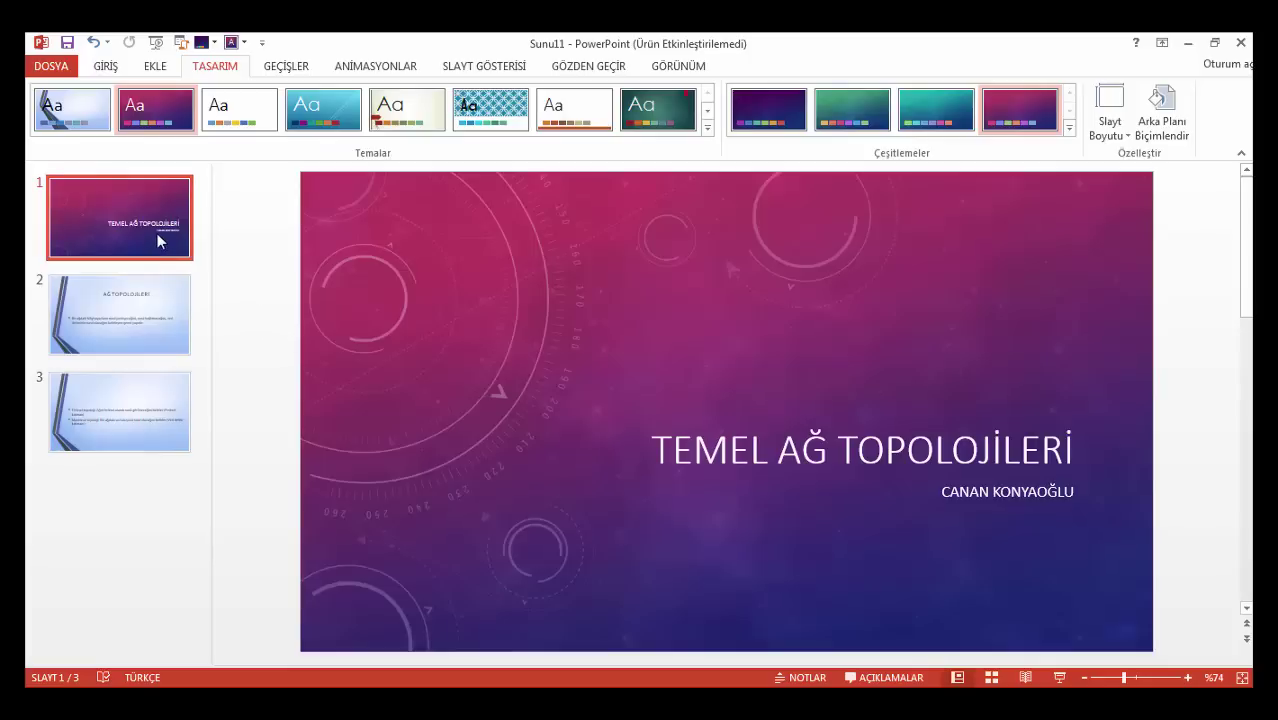
{"action": "left_click", "coordinate": [143, 309]}
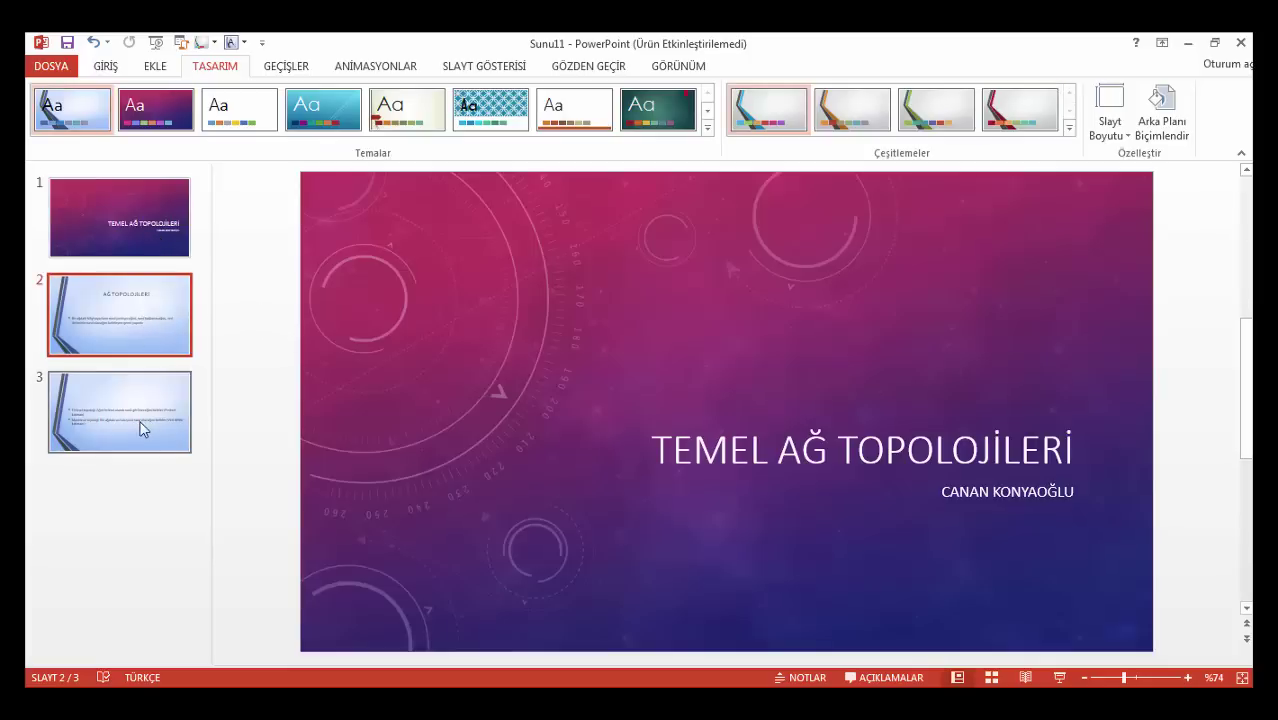
{"action": "left_click", "coordinate": [140, 420]}
{"action": "left_click", "coordinate": [141, 332]}
{"action": "left_click", "coordinate": [134, 228]}
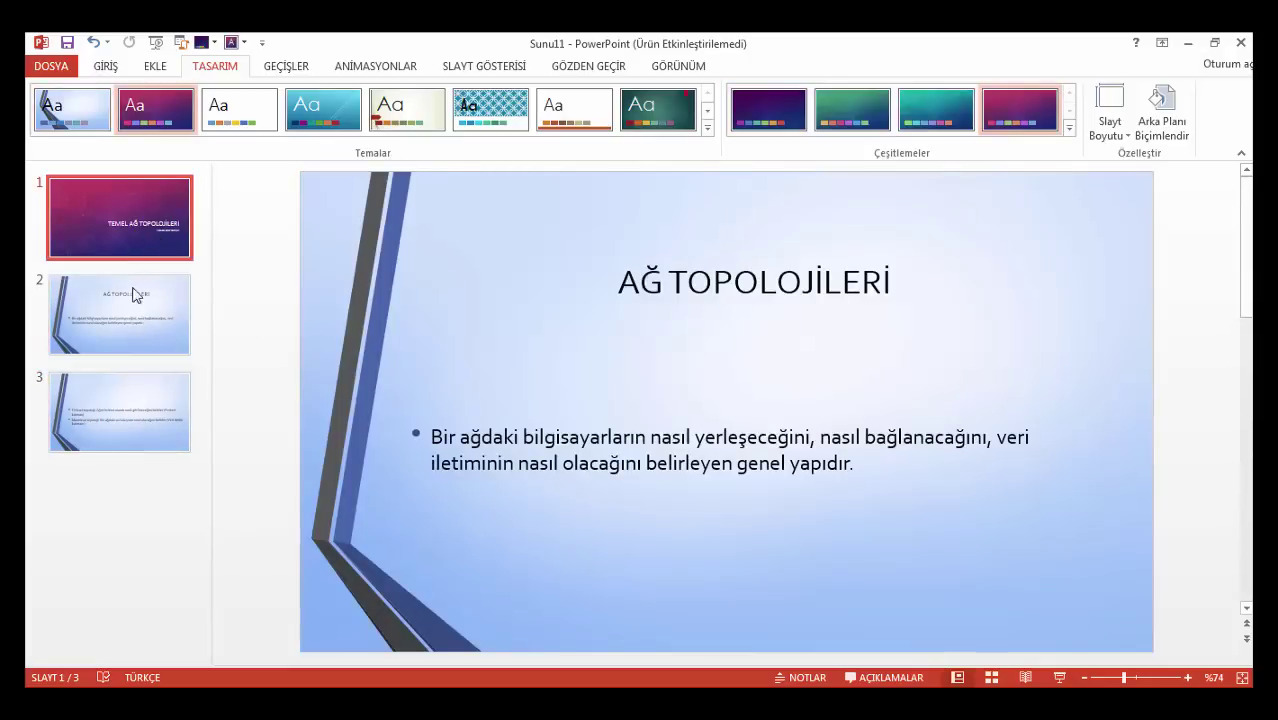
{"action": "left_click", "coordinate": [134, 295]}
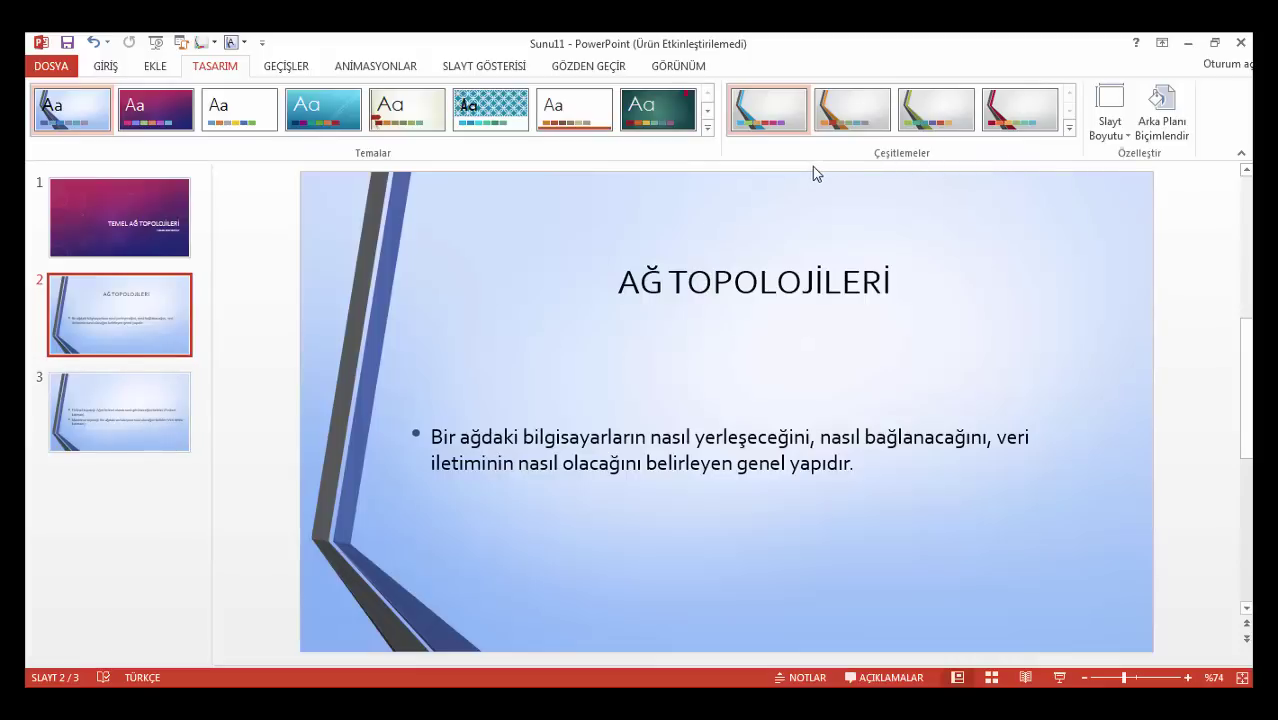
Create a new blank presentation from the File menu.
{"action": "left_click", "coordinate": [48, 68]}
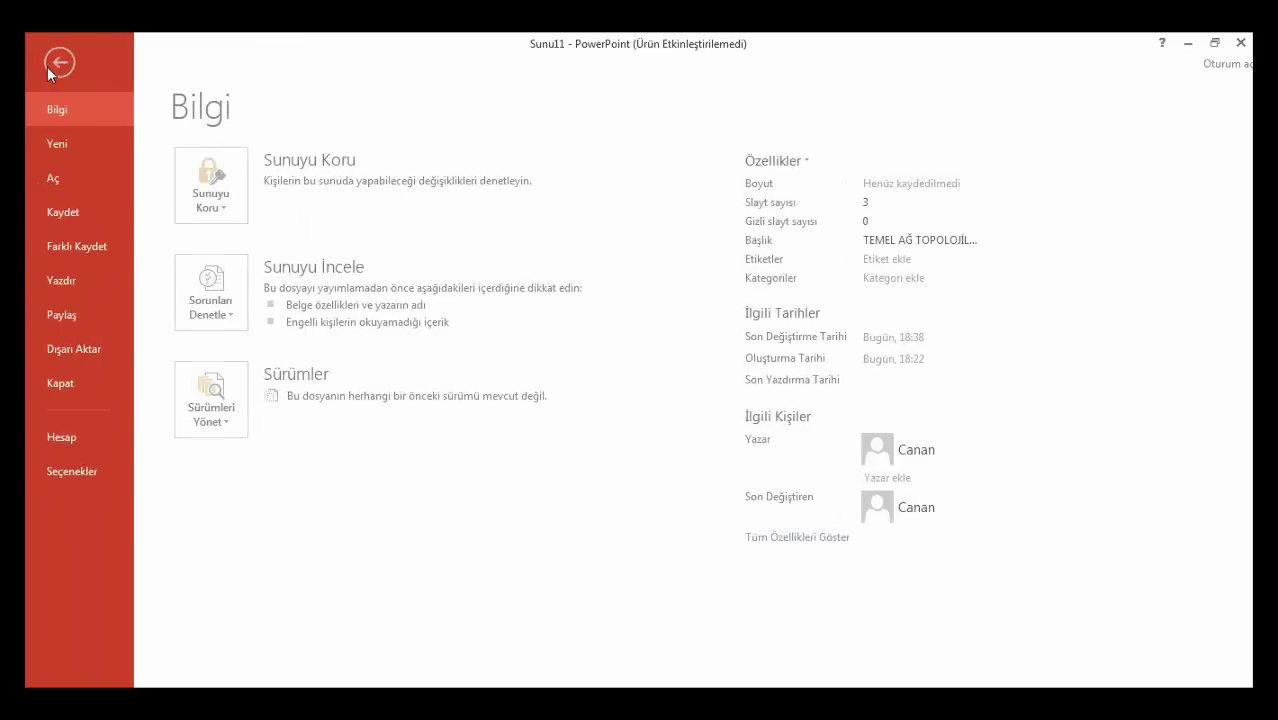
{"action": "left_click", "coordinate": [59, 144]}
{"action": "key", "text": "Escape"}
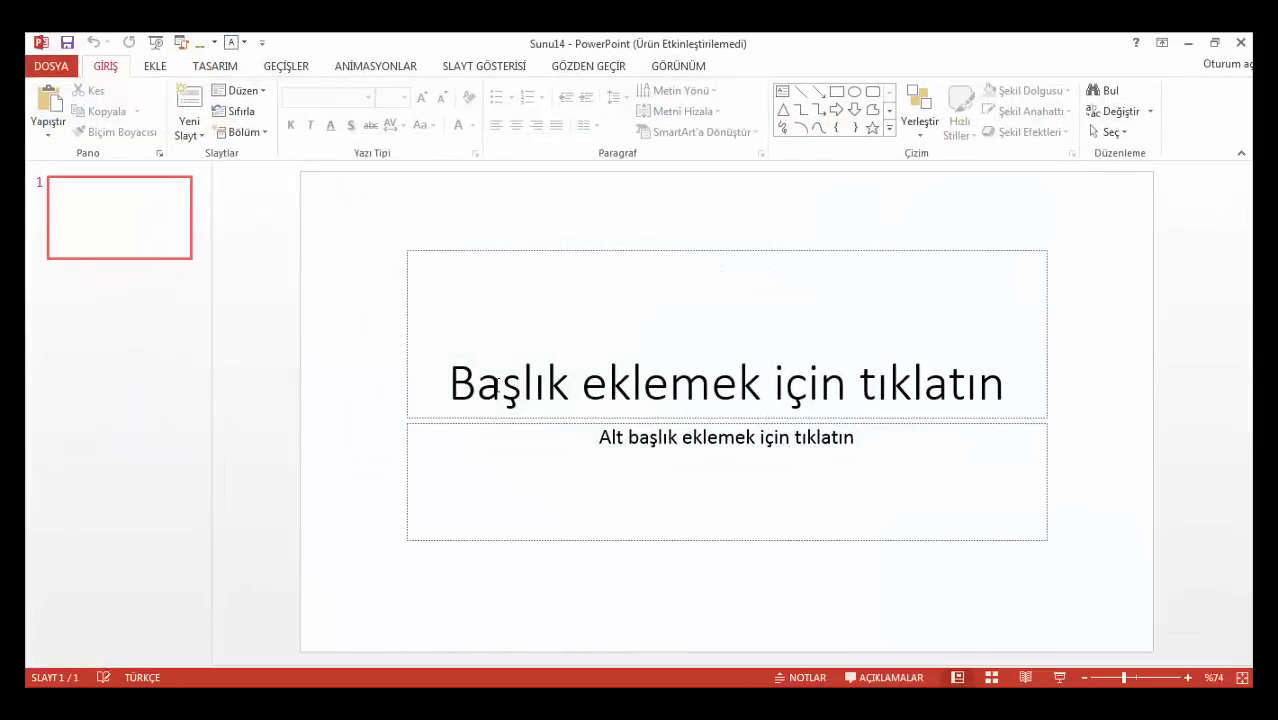
Title the first slide 'TEMEL AĞ TOPOLOJİLERİ' with the author's name as subtitle.
{"action": "left_click", "coordinate": [550, 383]}
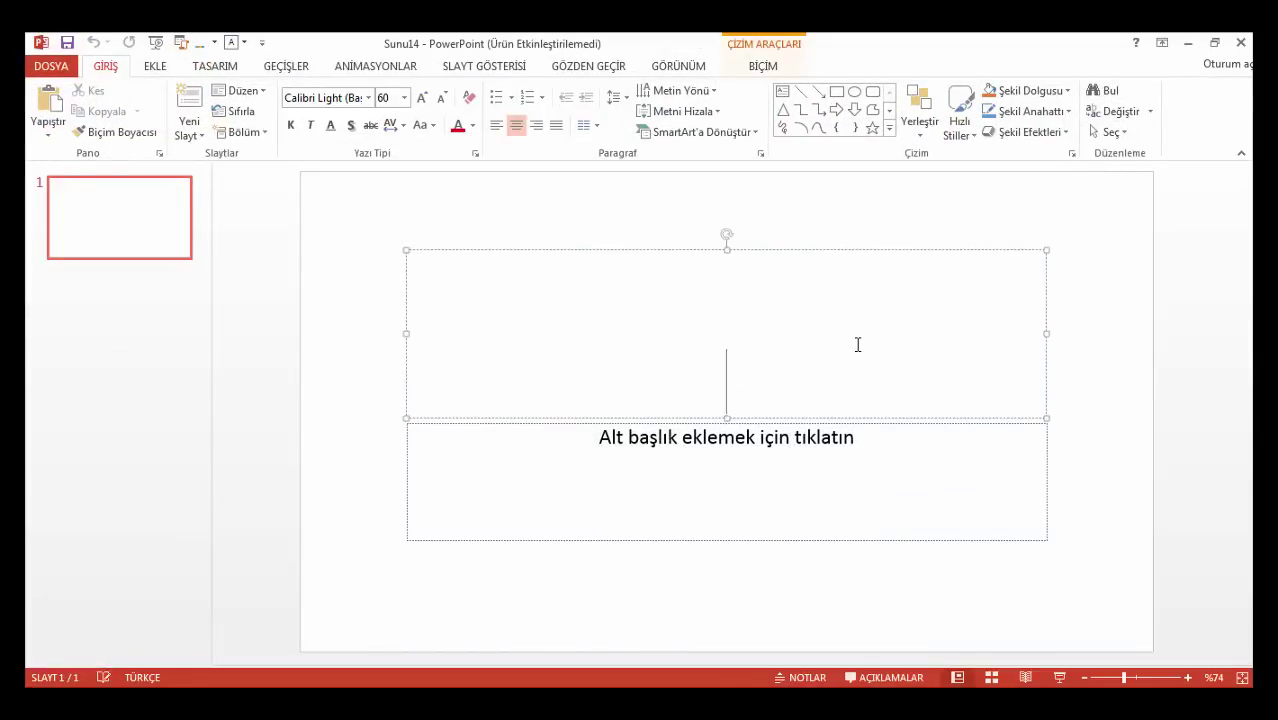
{"action": "type", "text": "TEMEL A"}
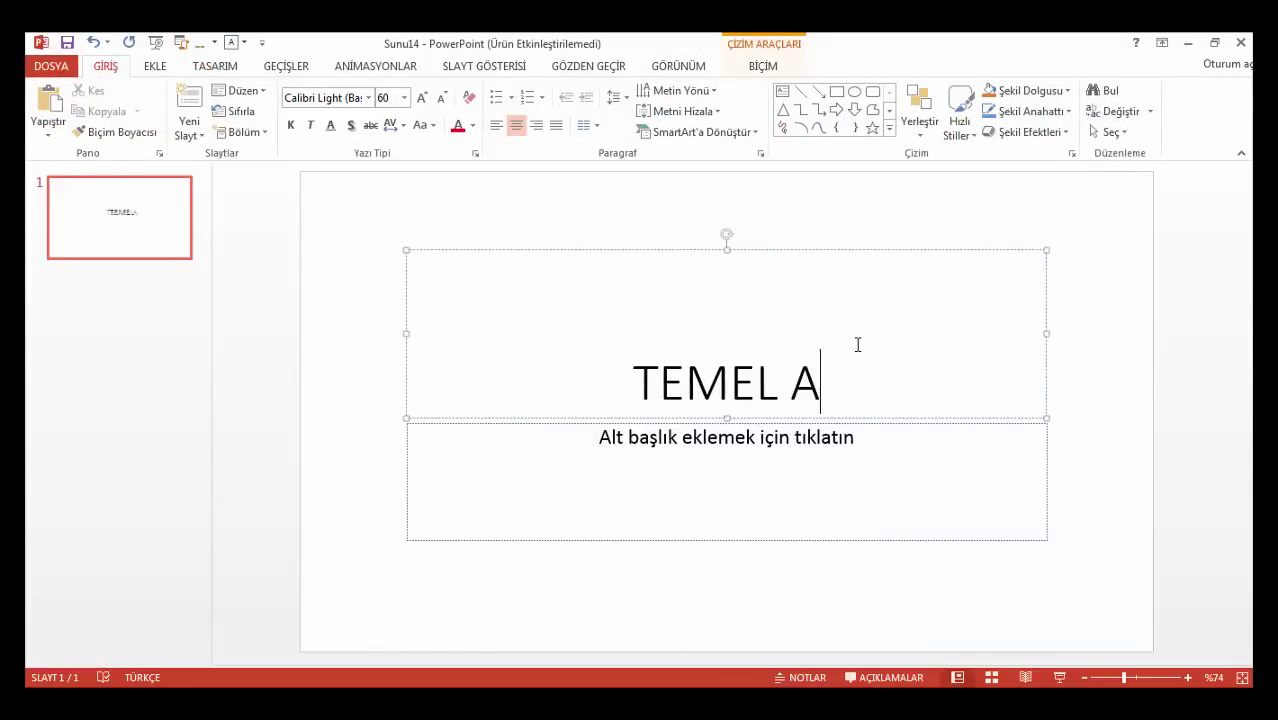
{"action": "type", "text": "Ğ TOPO"}
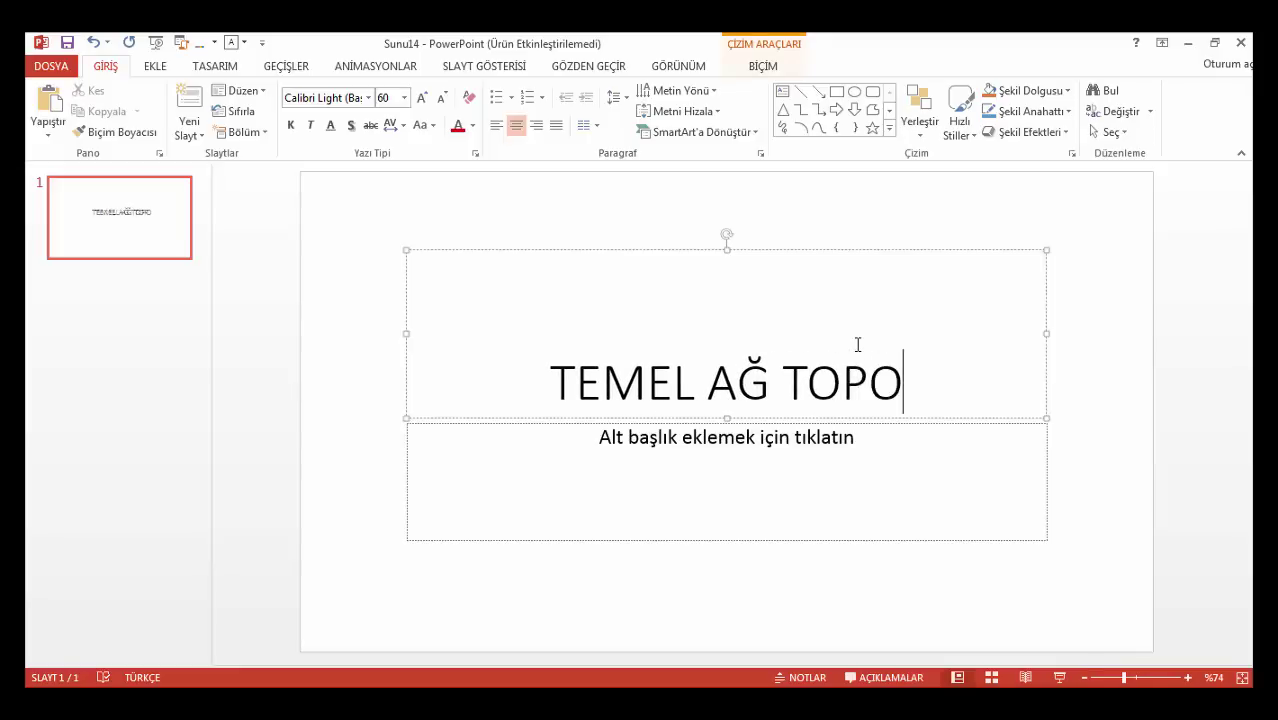
{"action": "type", "text": "LO"}
{"action": "key", "text": "BackSpace"}
{"action": "type", "text": "LOJ"}
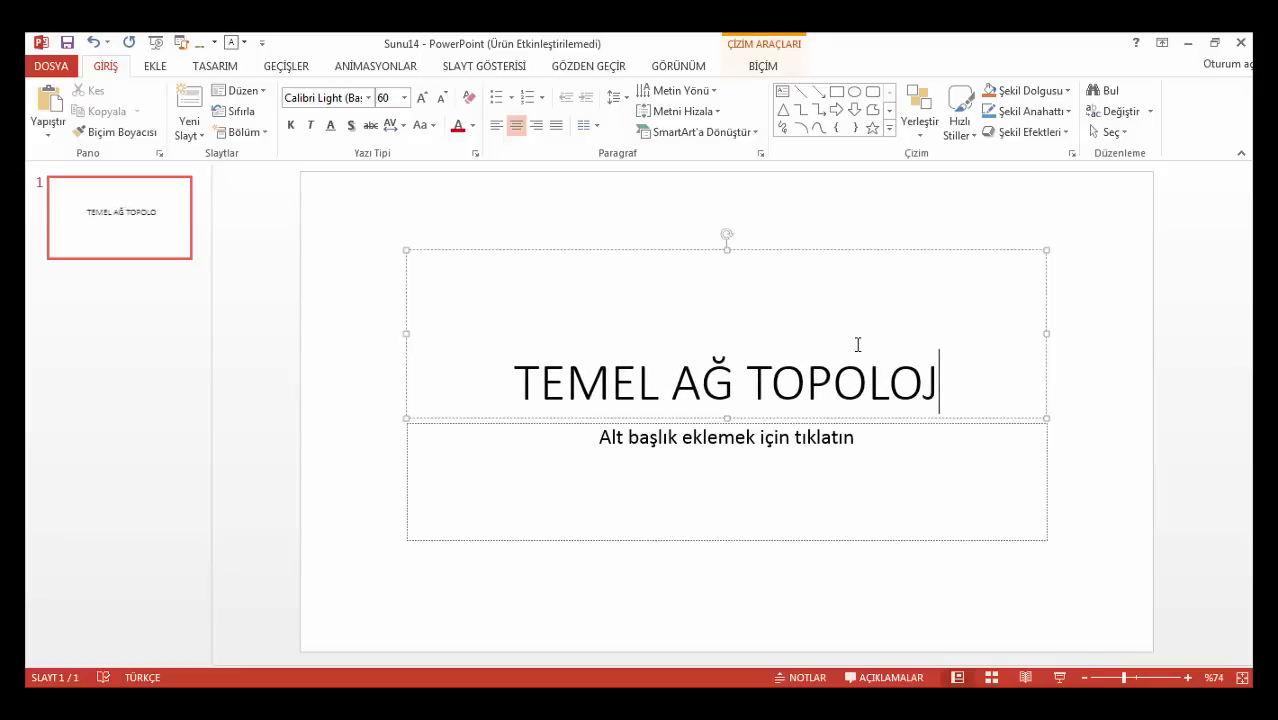
{"action": "type", "text": "İLERİ"}
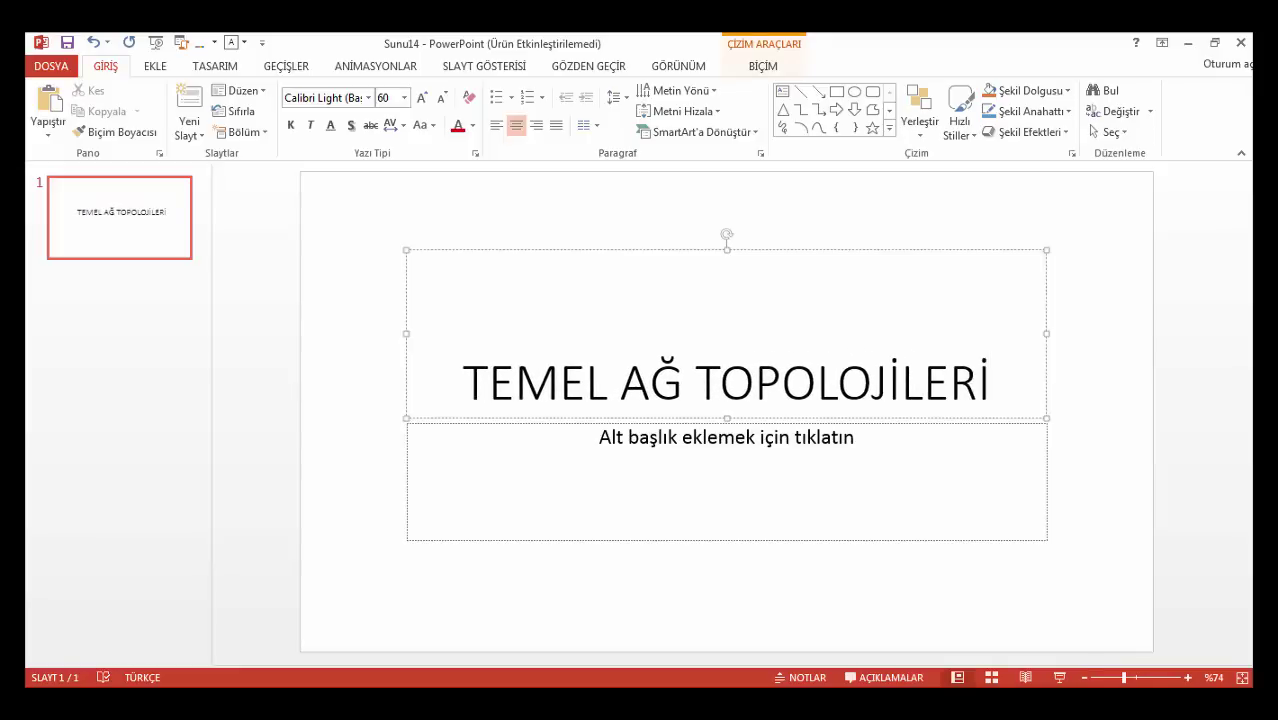
{"action": "left_click", "coordinate": [717, 475]}
{"action": "type", "text": "CANAN"}
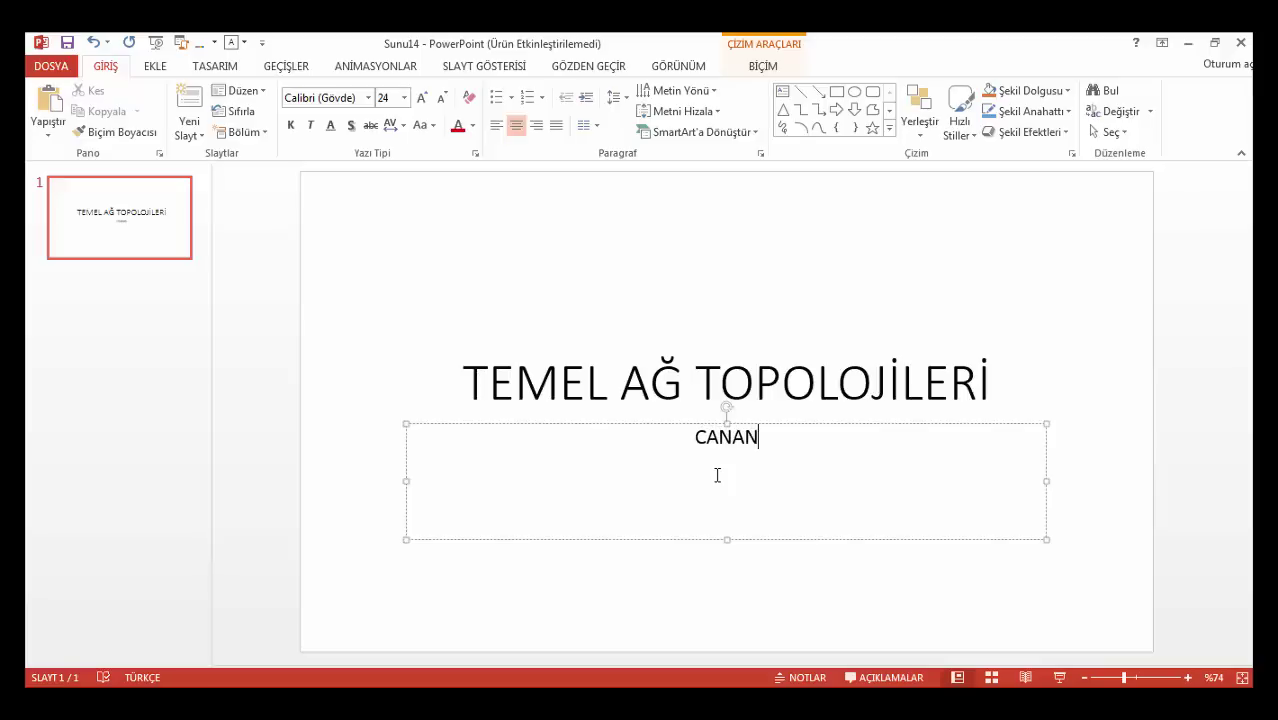
{"action": "type", "text": " KONYA"}
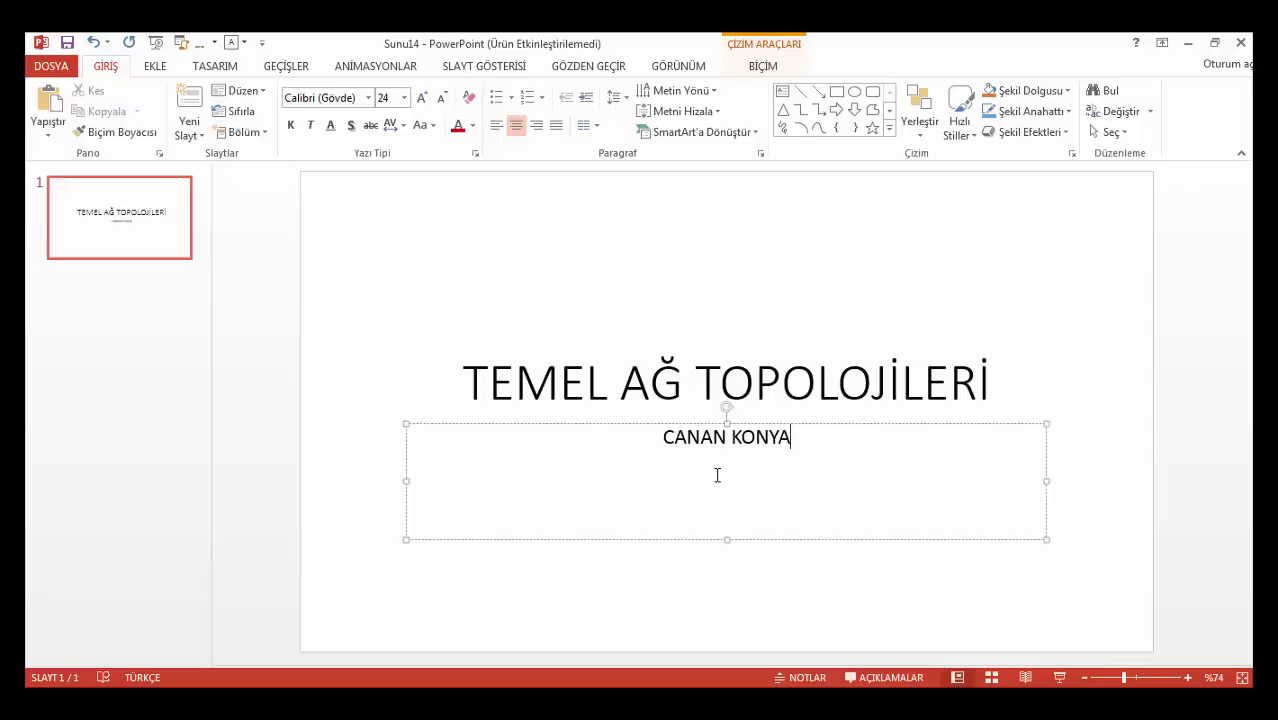
{"action": "type", "text": "OĞLU"}
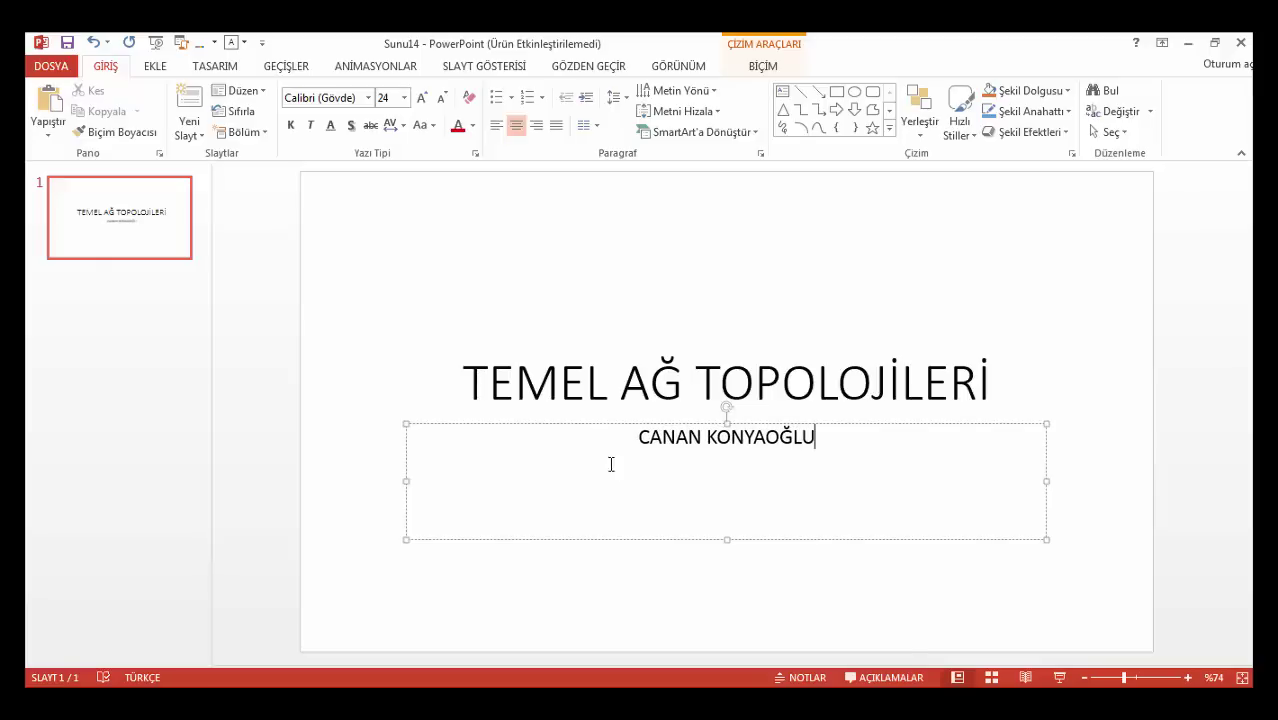
{"action": "left_click", "coordinate": [96, 250]}
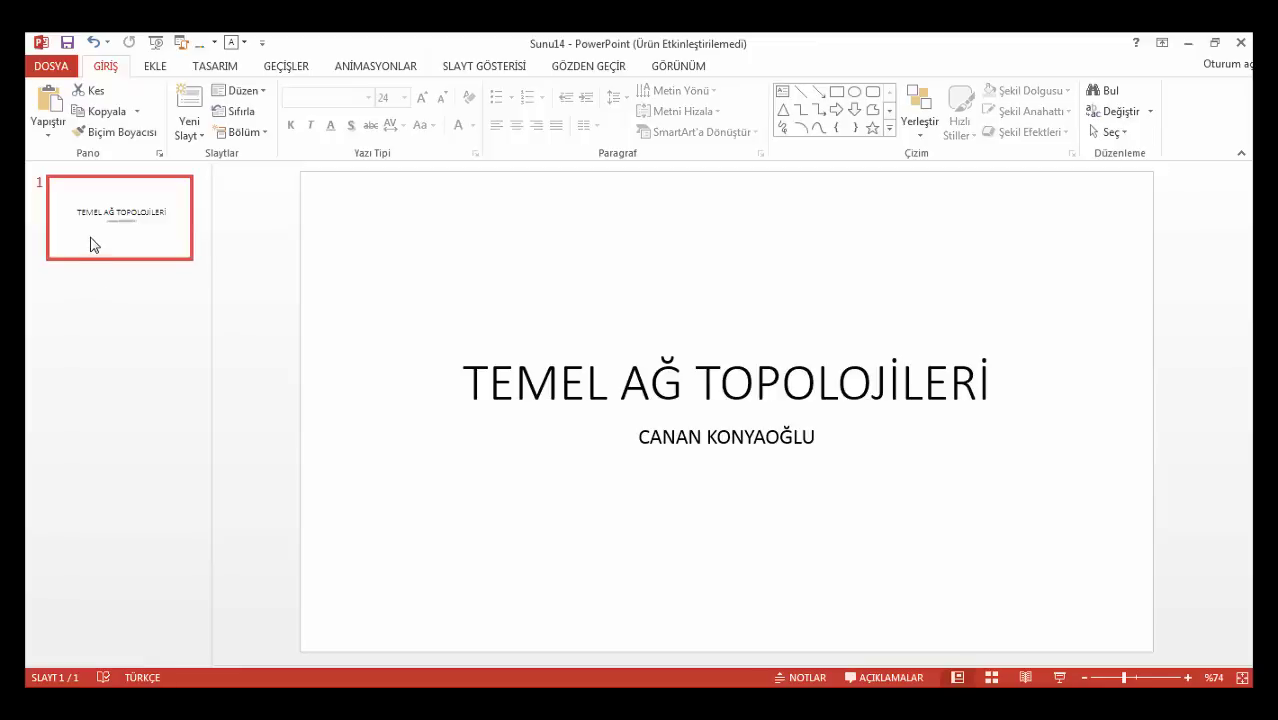
Add slide 2 titled 'TOPOLOJİ NEDİR?' and select the first definition bullet in the Word notes.
{"action": "right_click", "coordinate": [85, 238]}
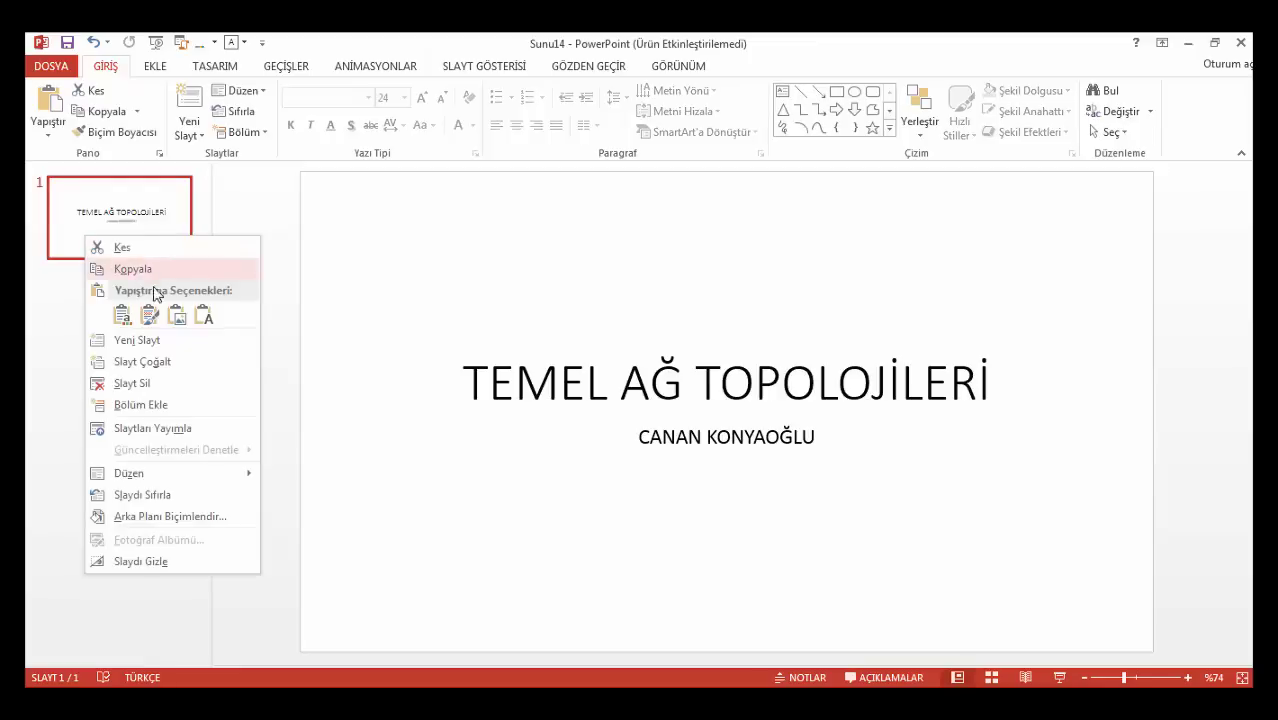
{"action": "left_click", "coordinate": [165, 344]}
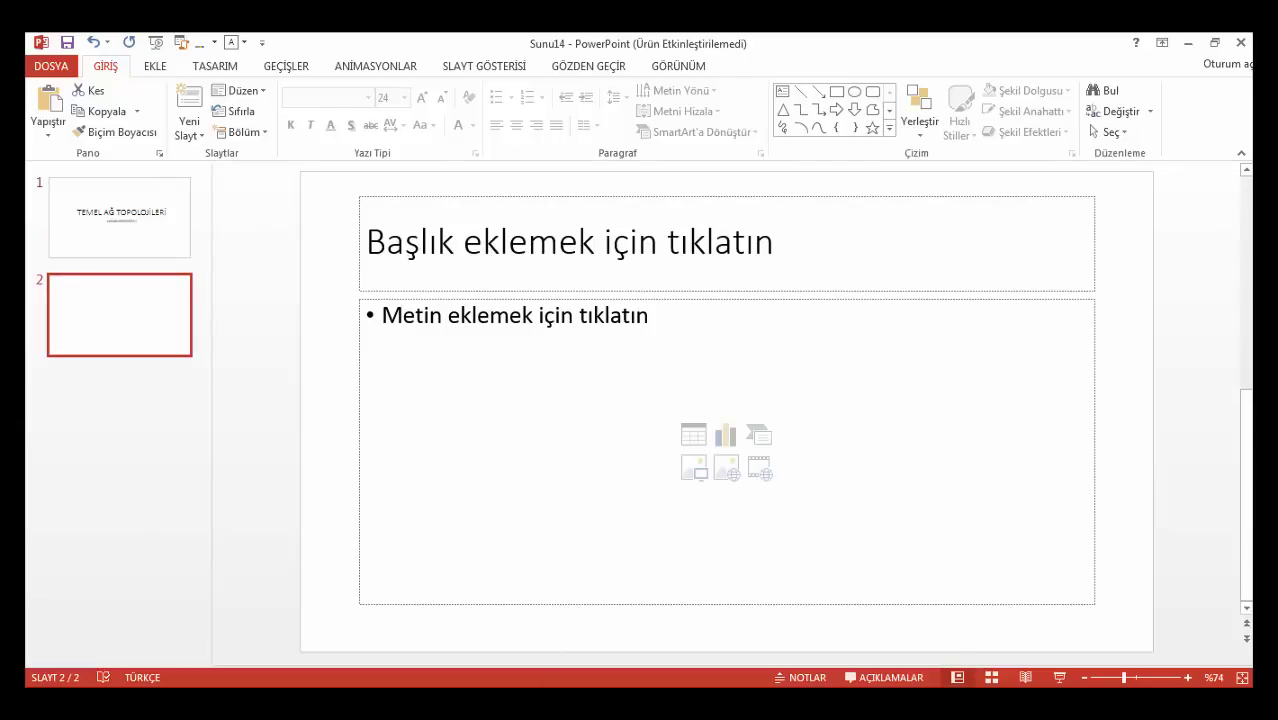
{"action": "key", "text": "alt+Tab"}
{"action": "key", "text": "alt+Tab"}
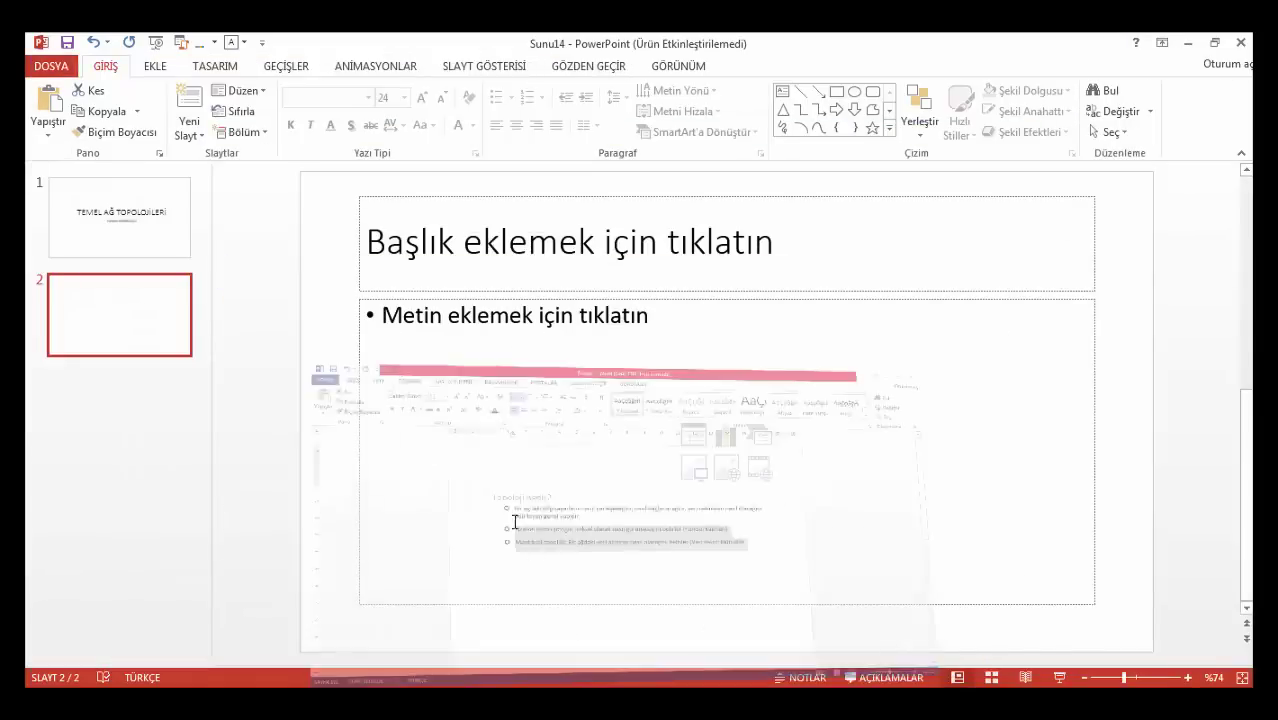
{"action": "left_click", "coordinate": [417, 259]}
{"action": "type", "text": "TO"}
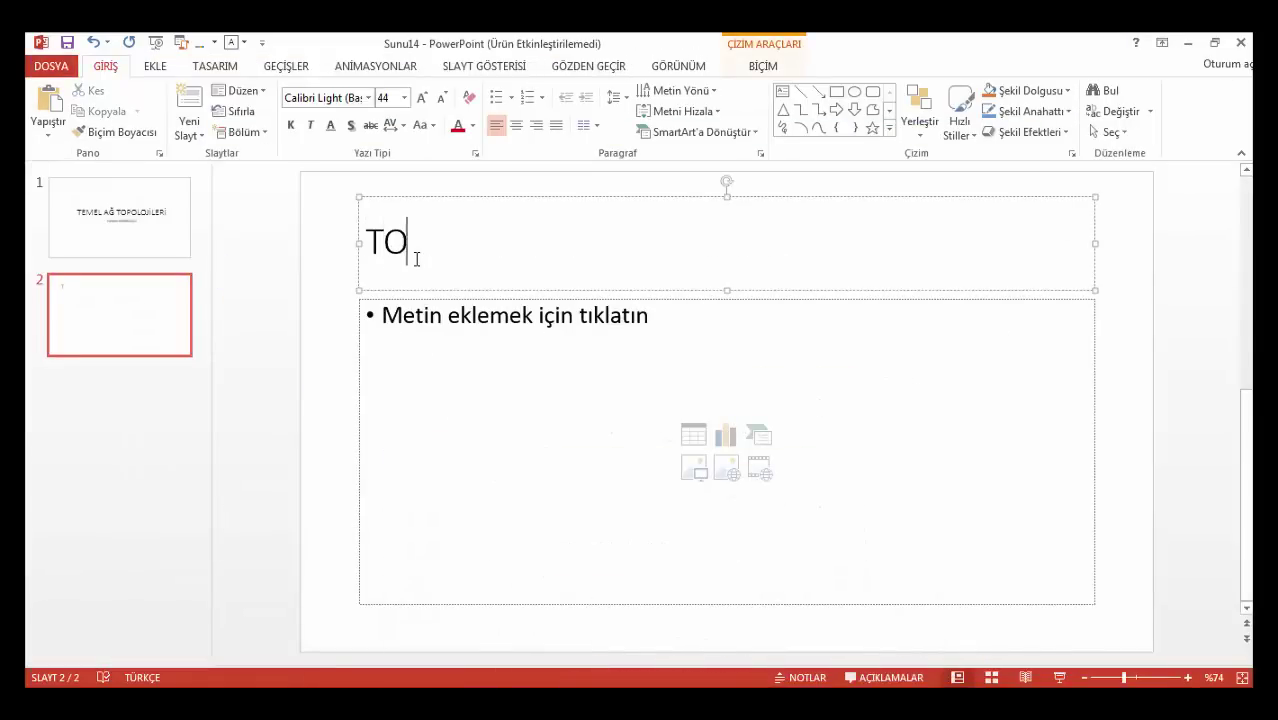
{"action": "type", "text": "POLOJİ "}
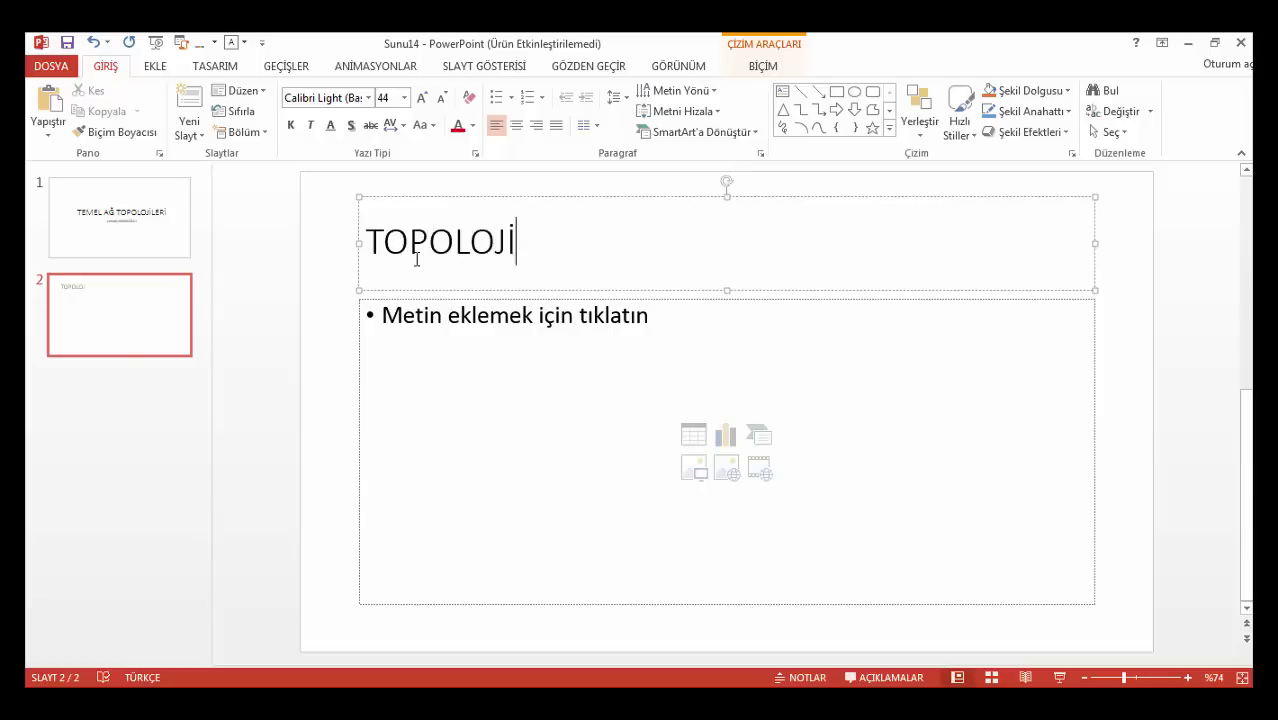
{"action": "type", "text": "NEDİR?"}
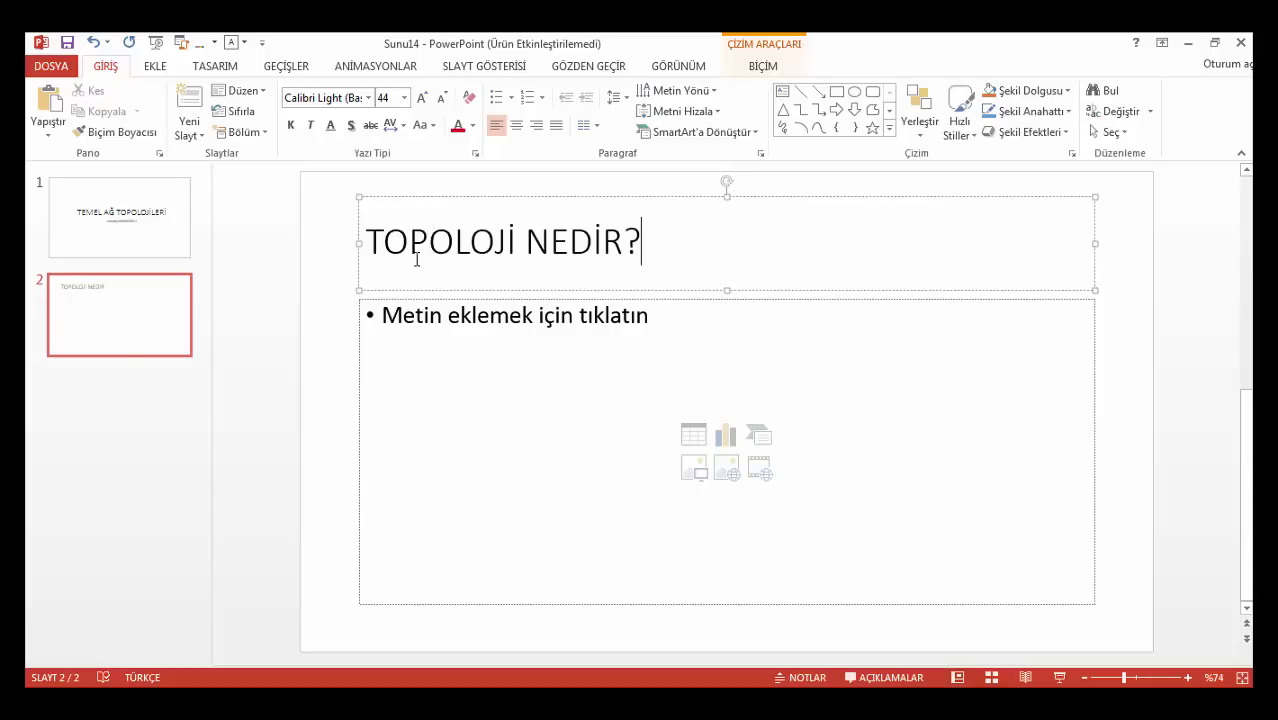
{"action": "key", "text": "alt+Tab"}
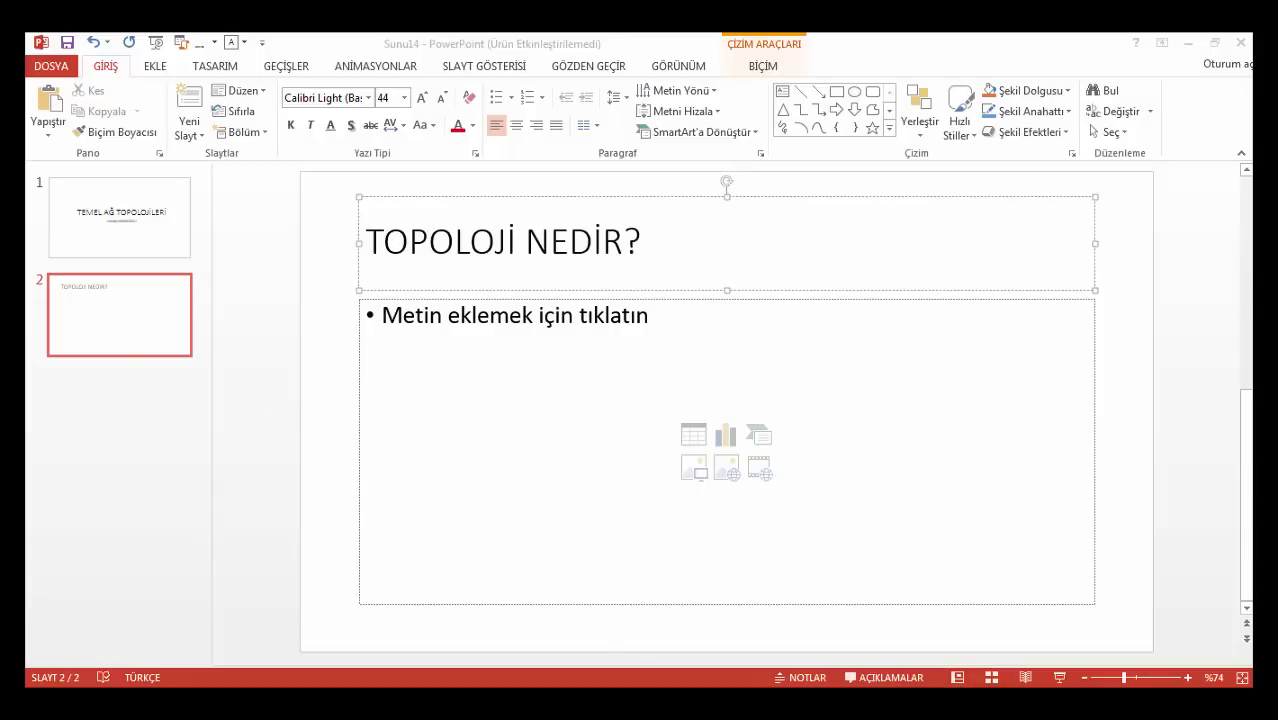
{"action": "left_click_drag", "start_coordinate": [412, 331], "coordinate": [810, 366]}
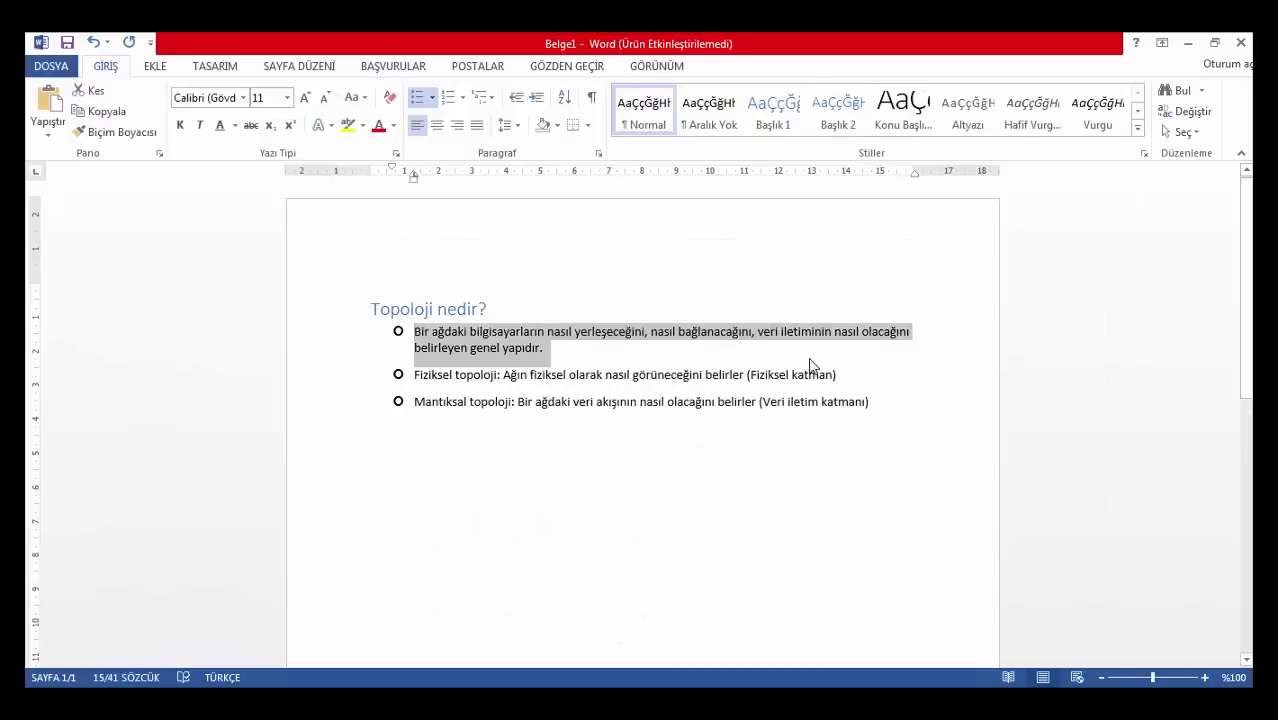
Paste the copied definition bullet into slide 2's body placeholder.
{"action": "key", "text": "alt+Tab"}
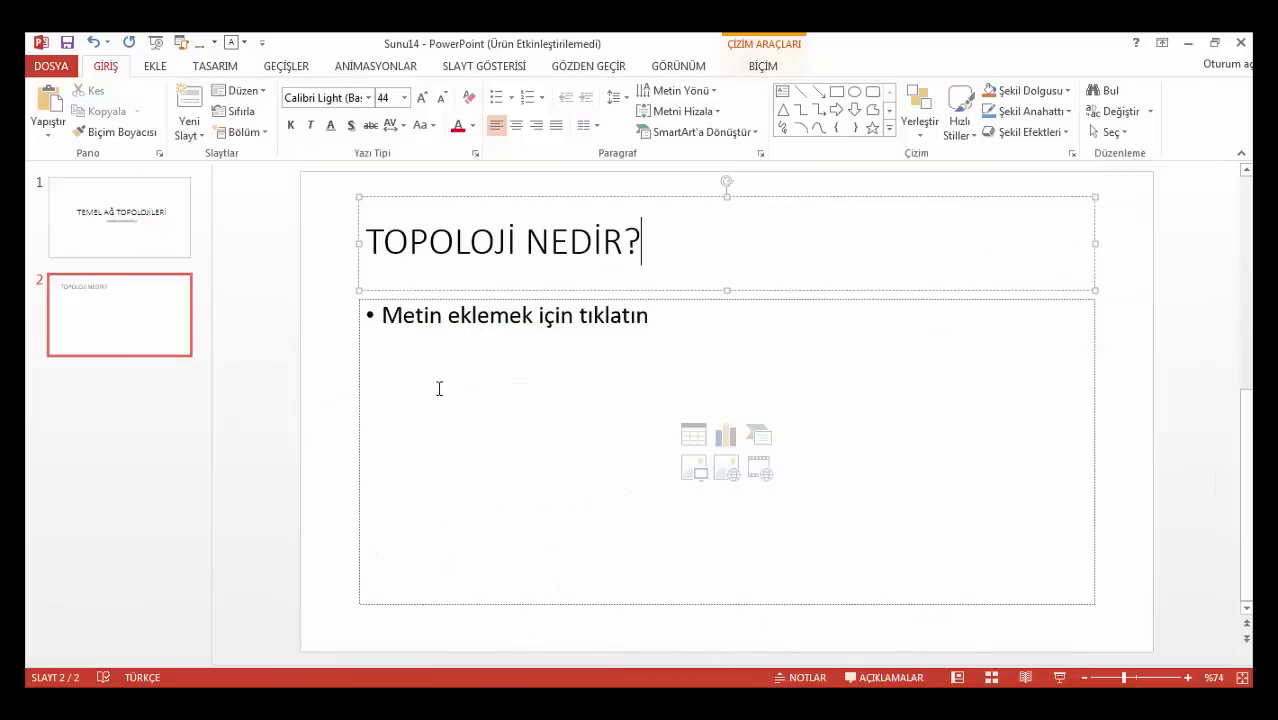
{"action": "left_click", "coordinate": [433, 368]}
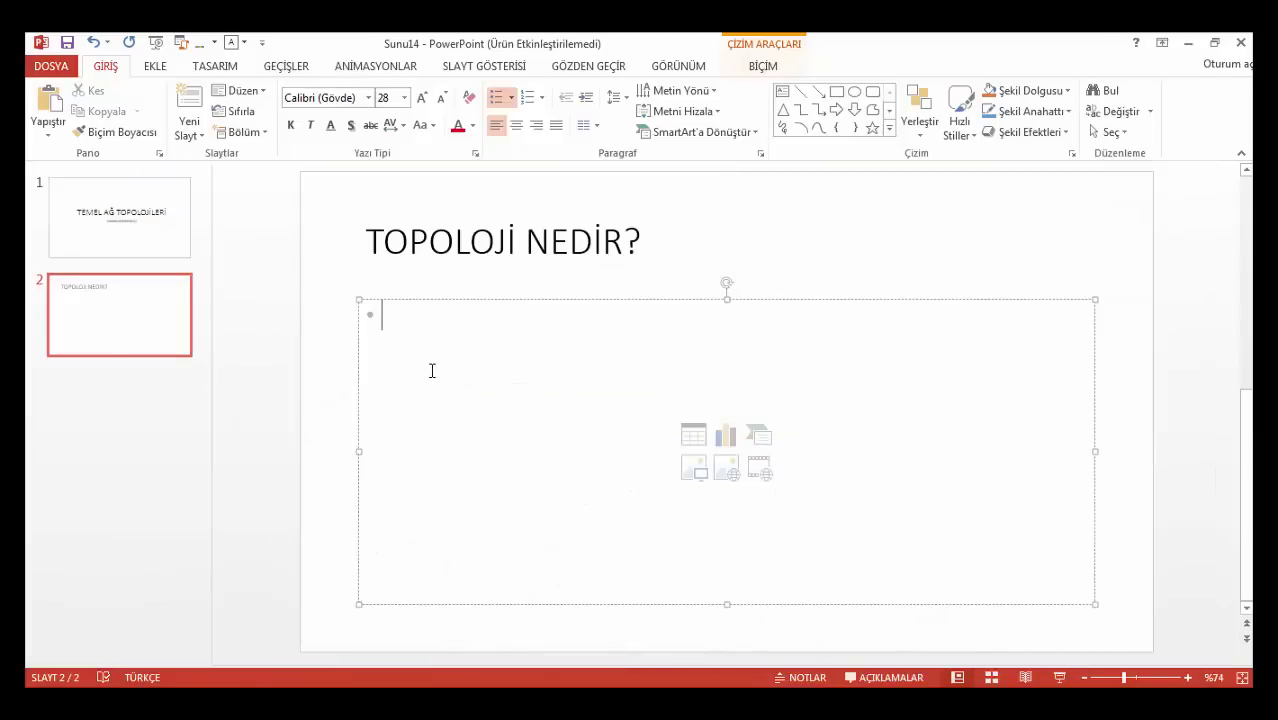
{"action": "type", "text": "Bir ağdaki bilgisayarların nasıl yerleşeceğini, nasıl bağlanacağını, veri iletiminin nasıl olacağını belirleyen genel yapıdır."}
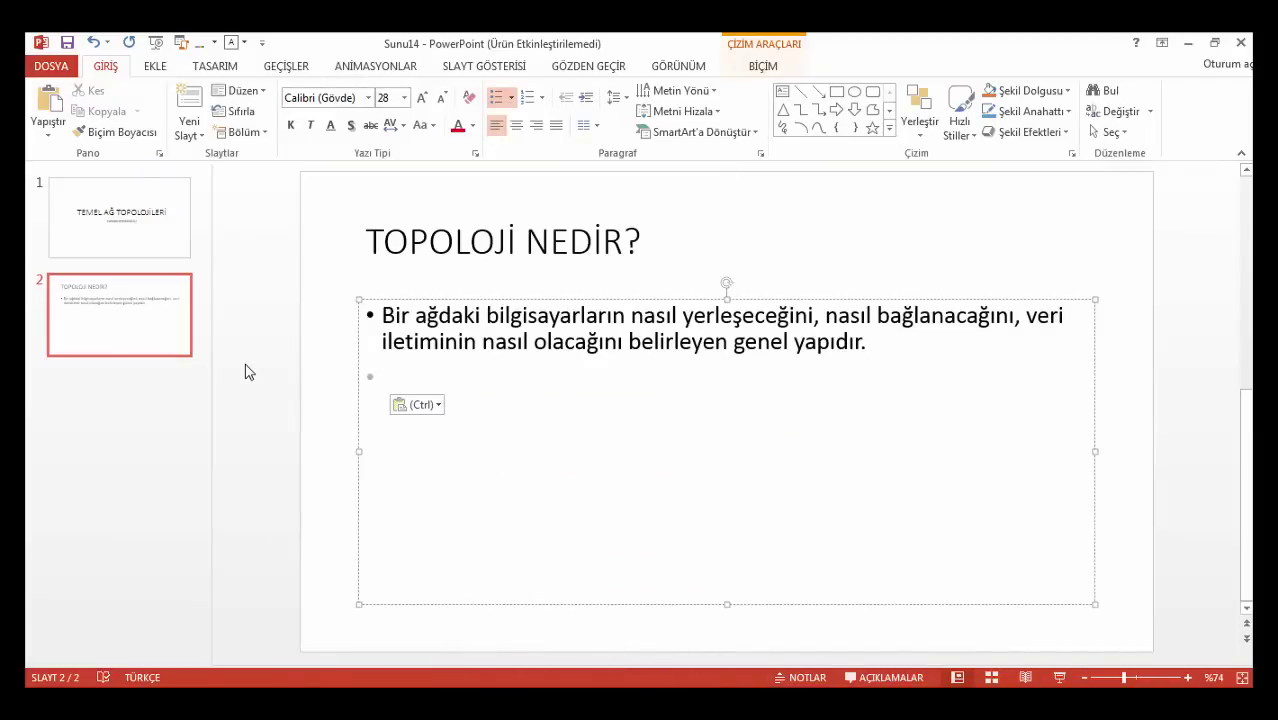
{"action": "left_click", "coordinate": [160, 344]}
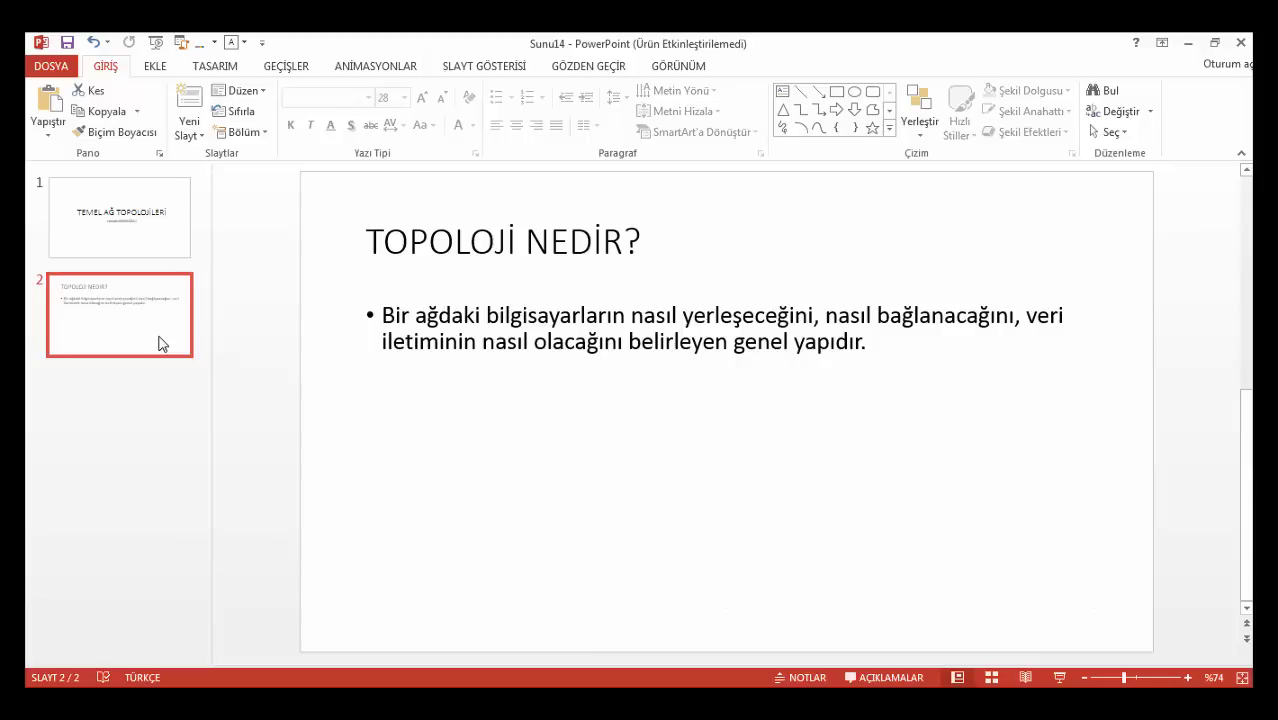
Add a blank third slide after slide 2 with Ctrl+M.
{"action": "right_click", "coordinate": [160, 344]}
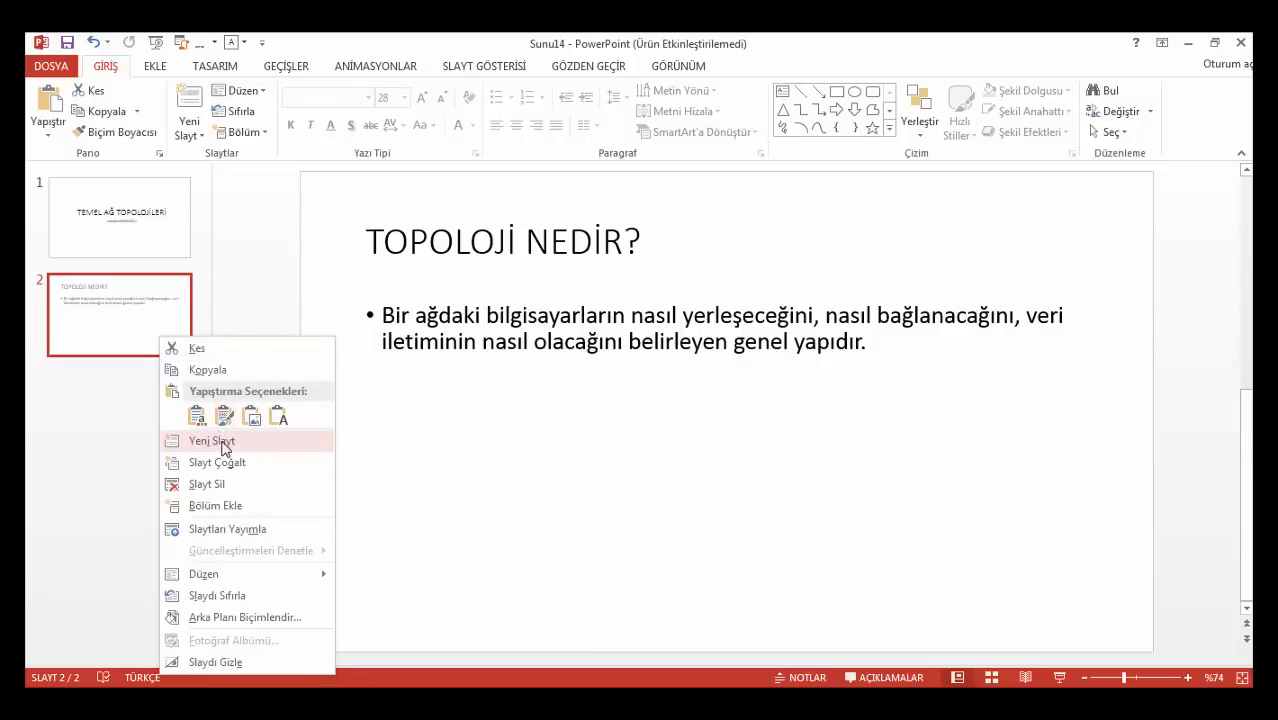
{"action": "left_click", "coordinate": [137, 335]}
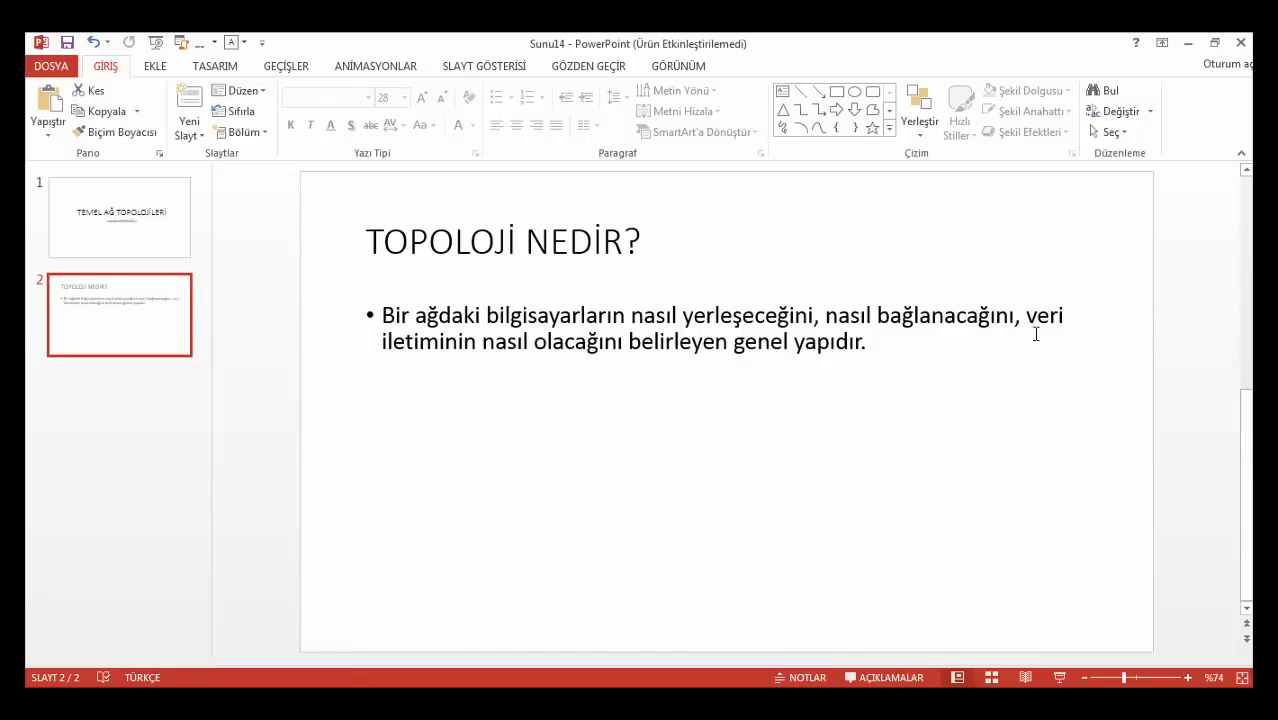
{"action": "key", "text": "ctrl+m"}
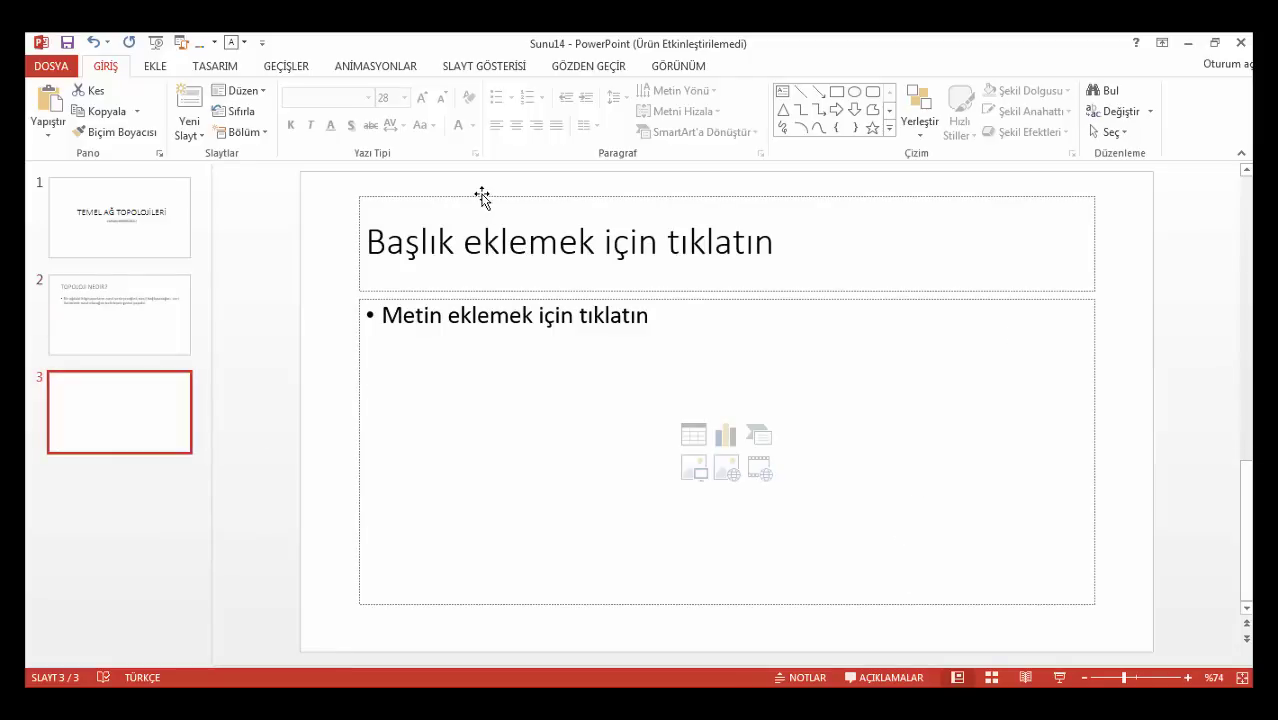
Delete the empty title placeholder on slide 3, leaving the content box.
{"action": "left_click", "coordinate": [482, 196]}
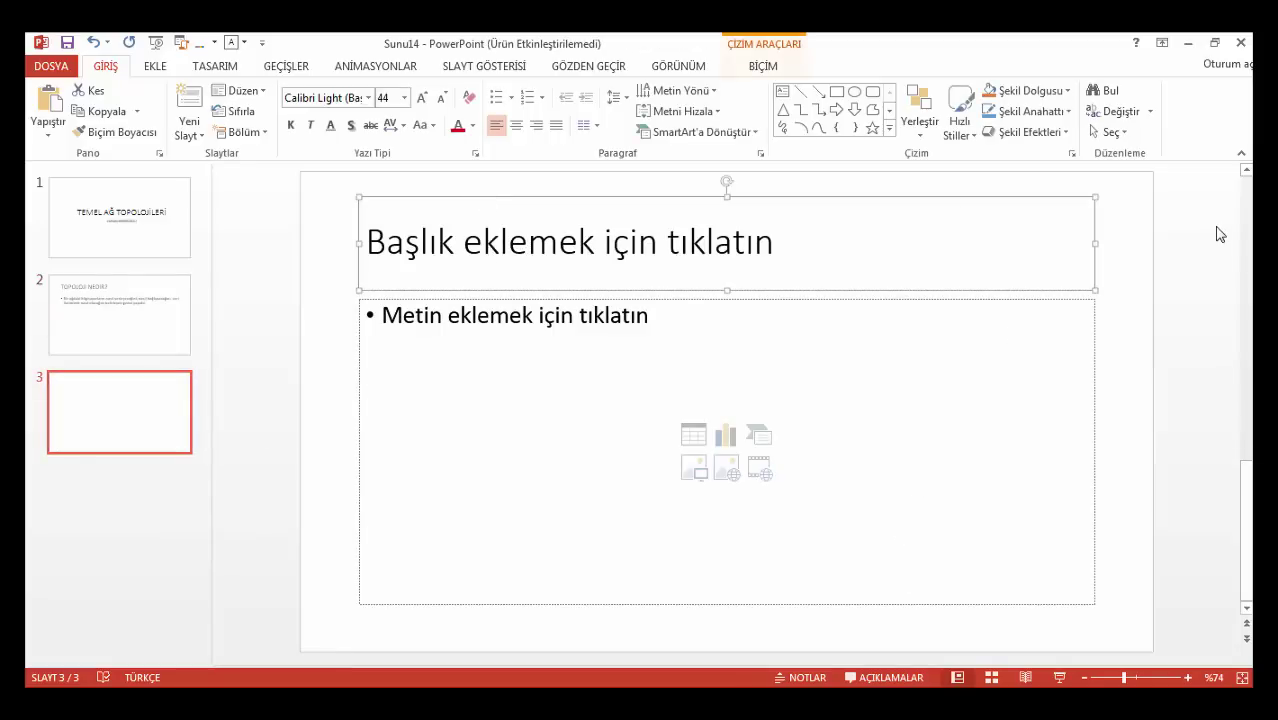
{"action": "key", "text": "Delete"}
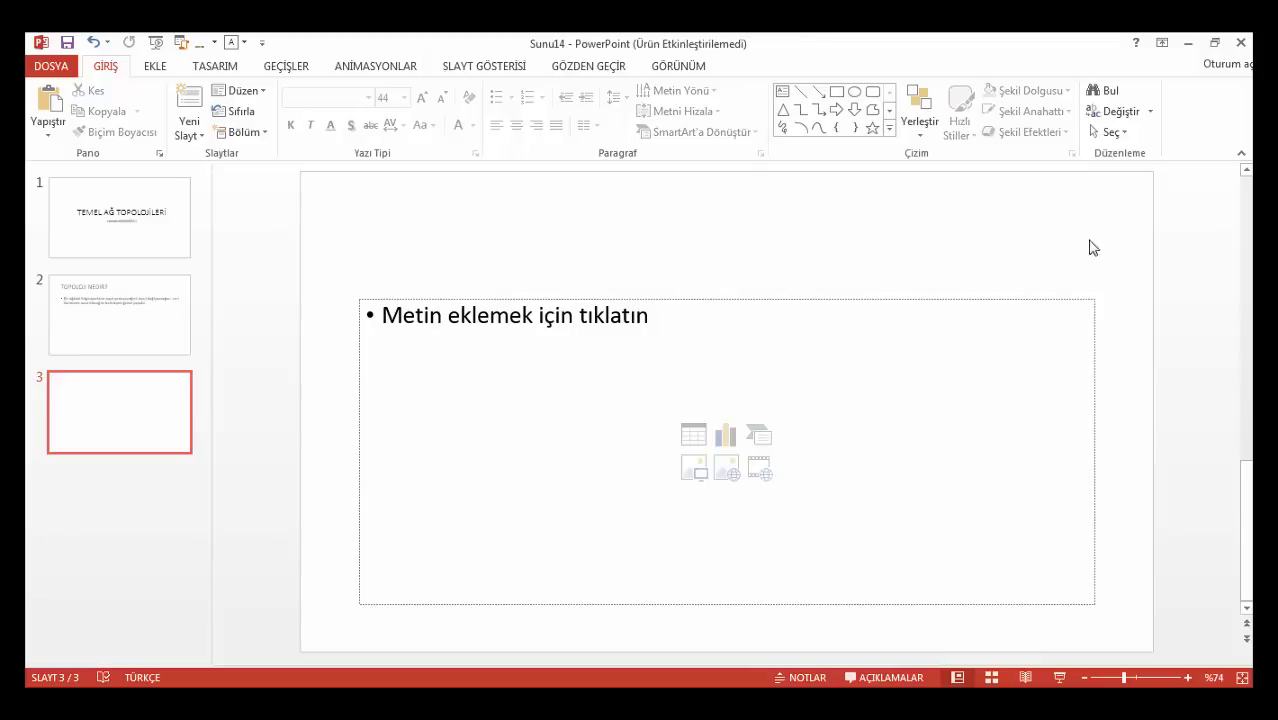
{"action": "left_click", "coordinate": [488, 388]}
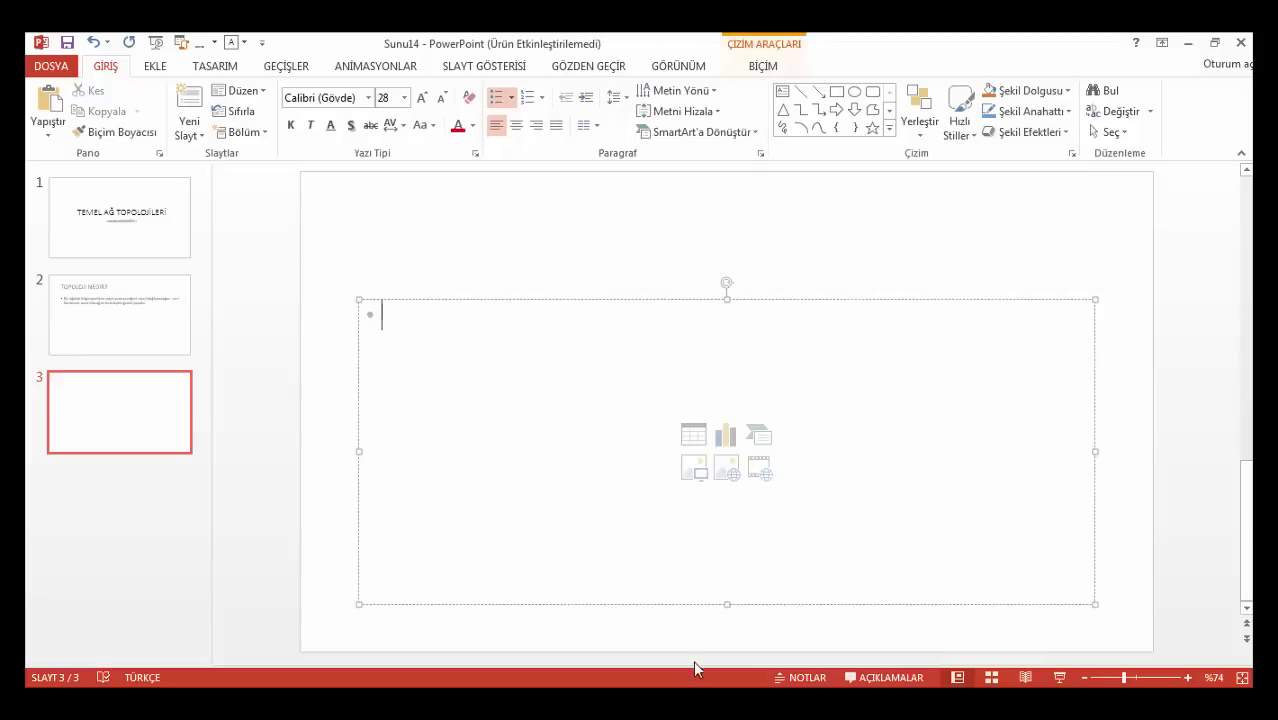
Select the Fiziksel topoloji and Mantıksal topoloji bullets in the Word document.
{"action": "key", "text": "alt+Tab"}
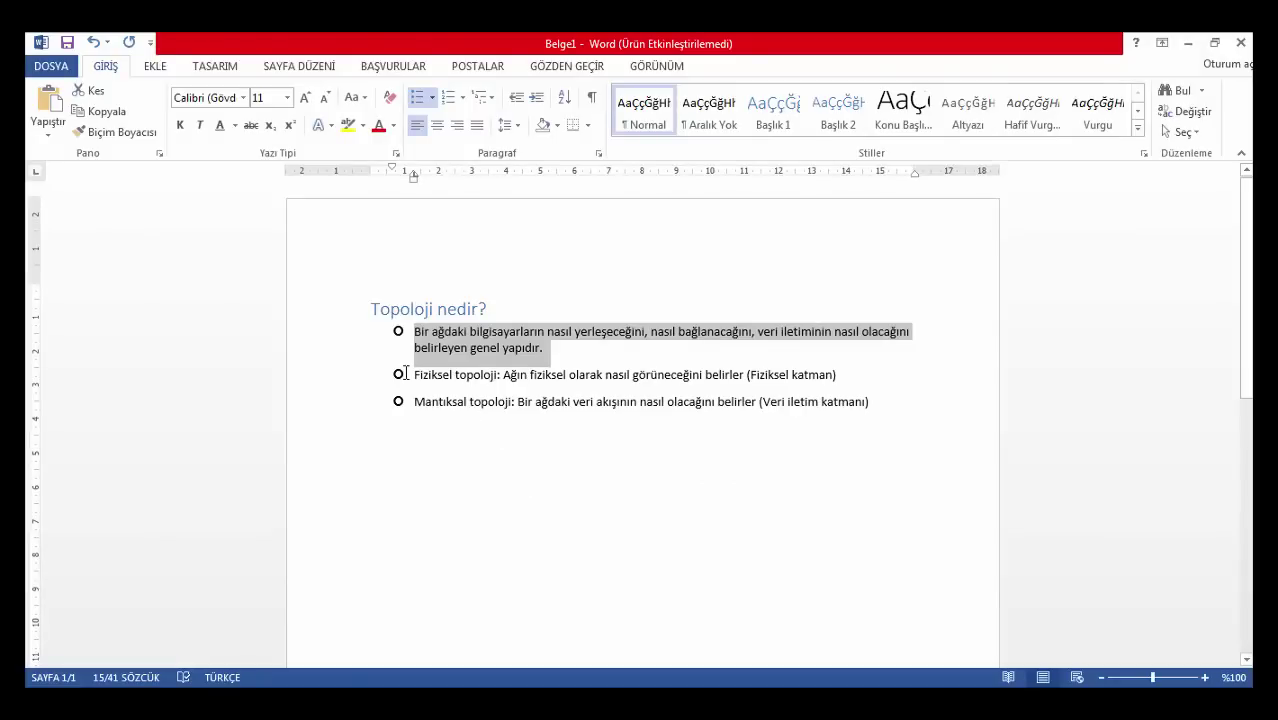
{"action": "left_click_drag", "start_coordinate": [407, 374], "coordinate": [895, 407]}
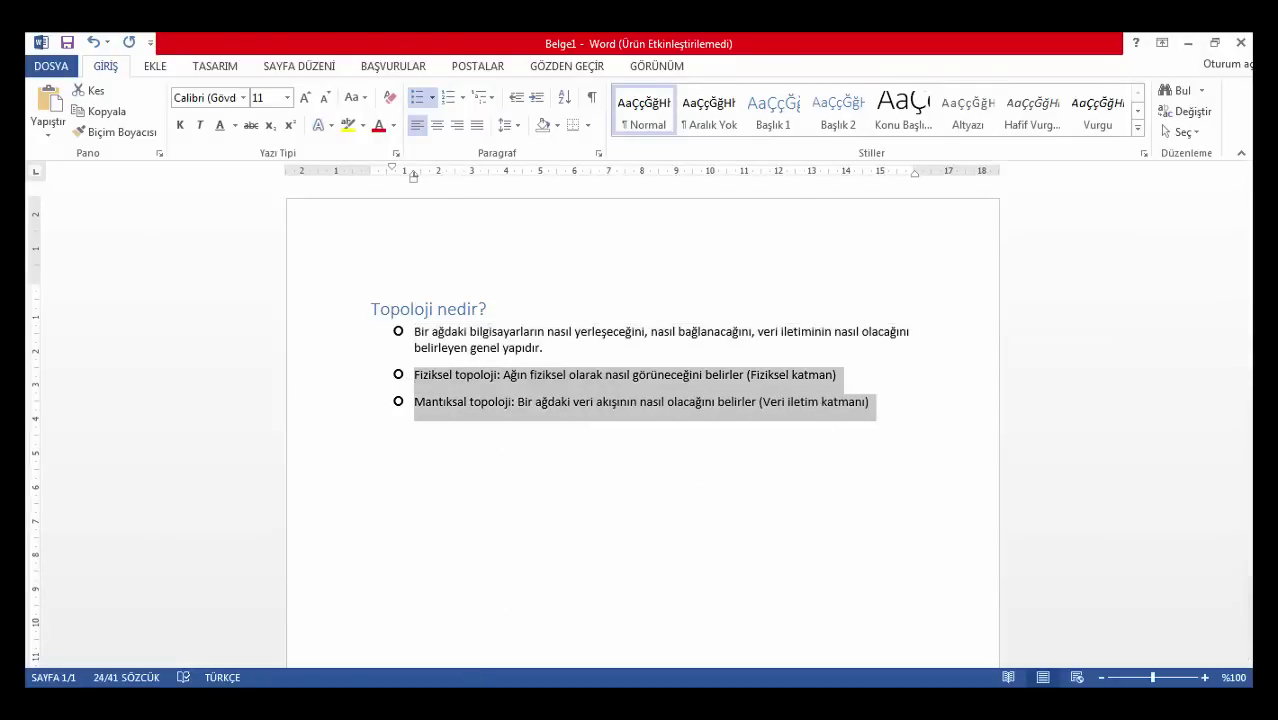
{"action": "key", "text": "alt+Tab"}
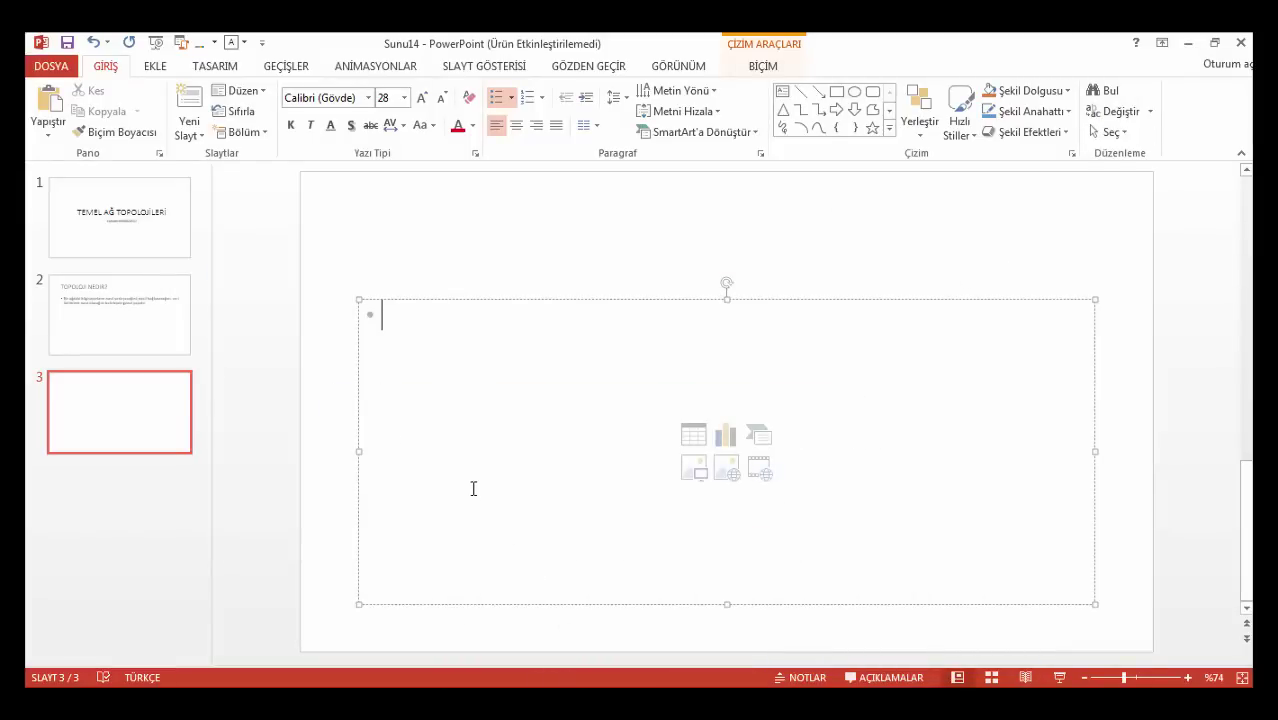
Paste the Fiziksel topoloji and Mantıksal topoloji bullets into slide 3, then show slide 1.
{"action": "type", "text": "Fiziksel topoloji: Ağın fiziksel olarak nasıl görüneceğini belirler (Fiziksel katman) Mantıksal topoloji: Bir ağdaki veri akışının nasıl olacağını belirler (Veri iletim katmanı)"}
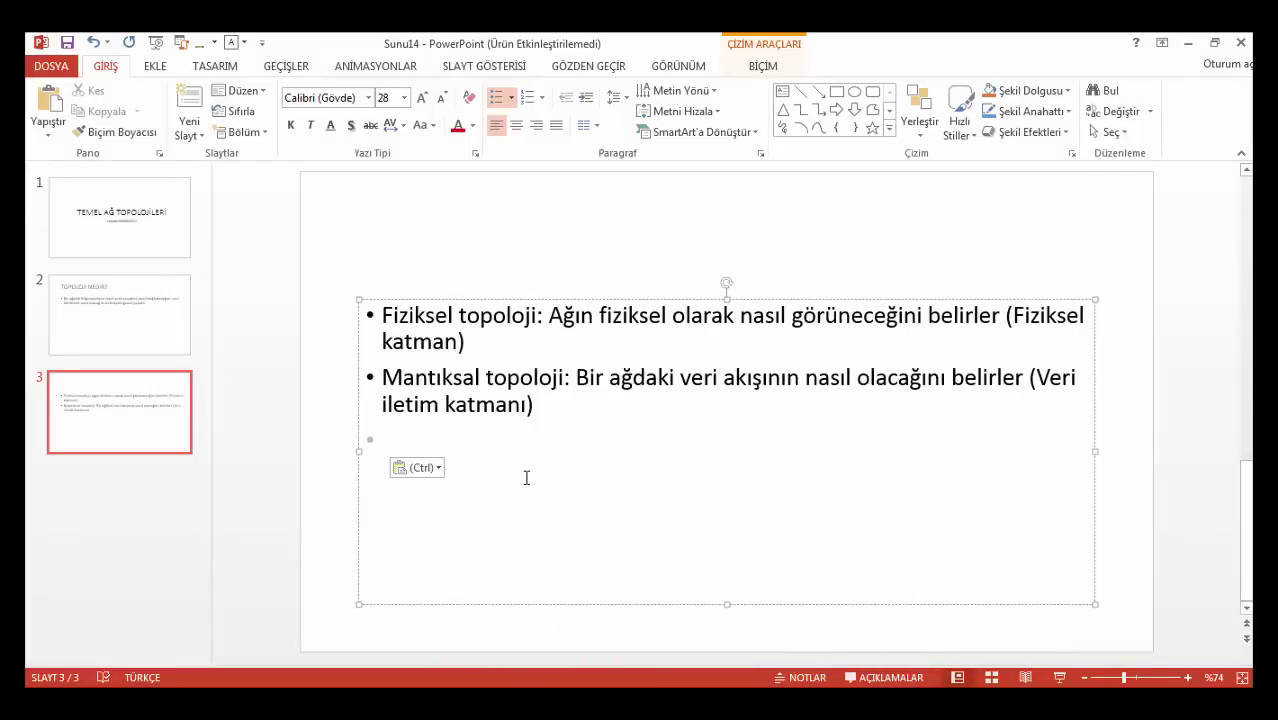
{"action": "left_click", "coordinate": [158, 247]}
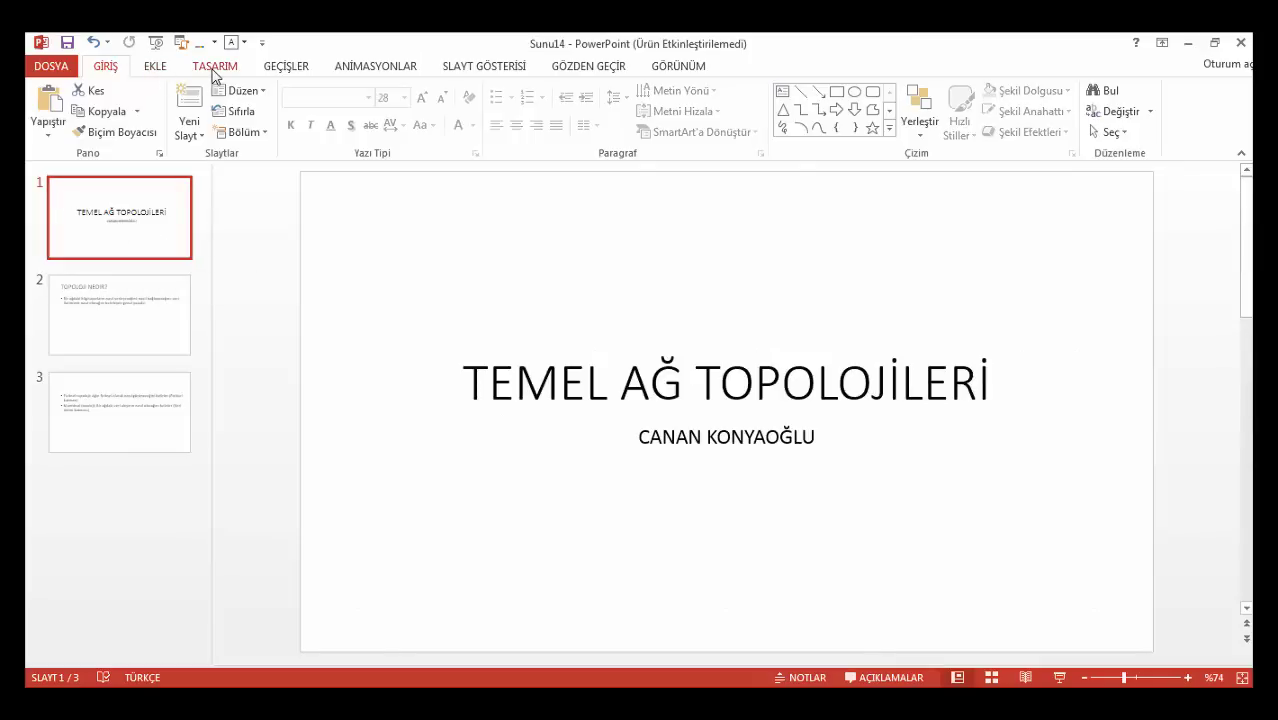
Apply the grey theme with blue and dark stripes from the TASARIM Temalar gallery.
{"action": "left_click", "coordinate": [213, 68]}
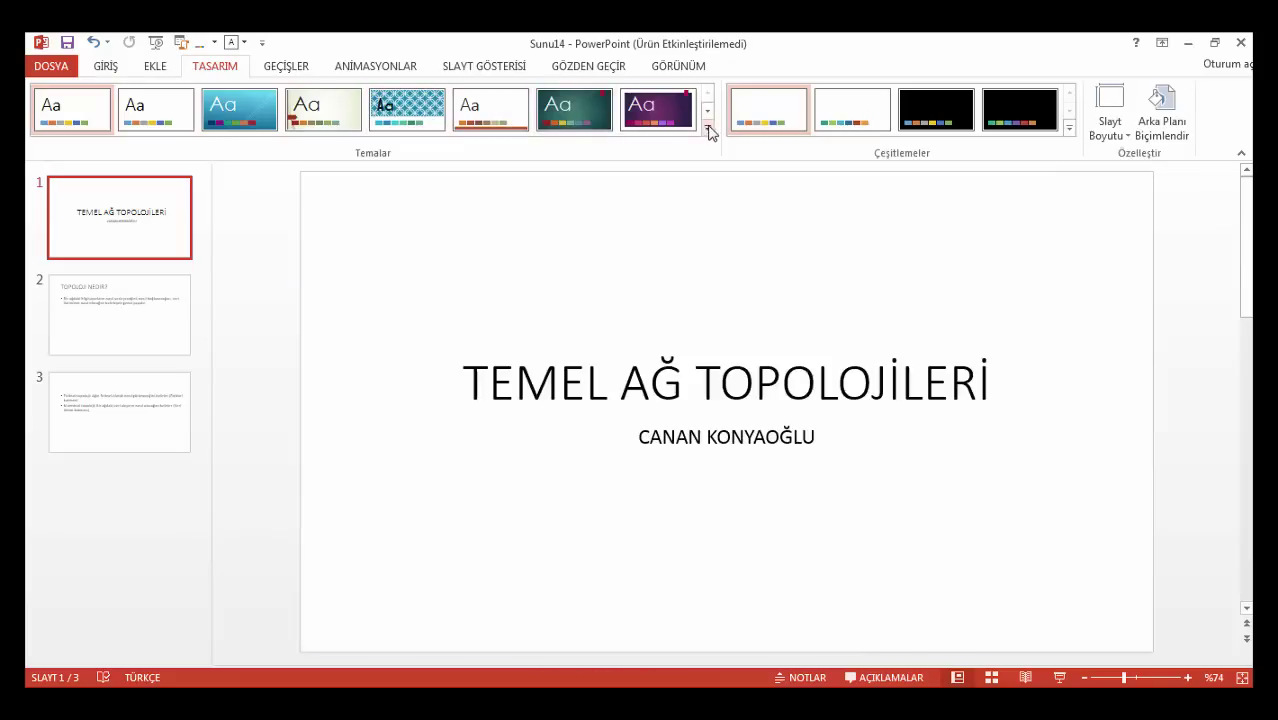
{"action": "left_click", "coordinate": [707, 127]}
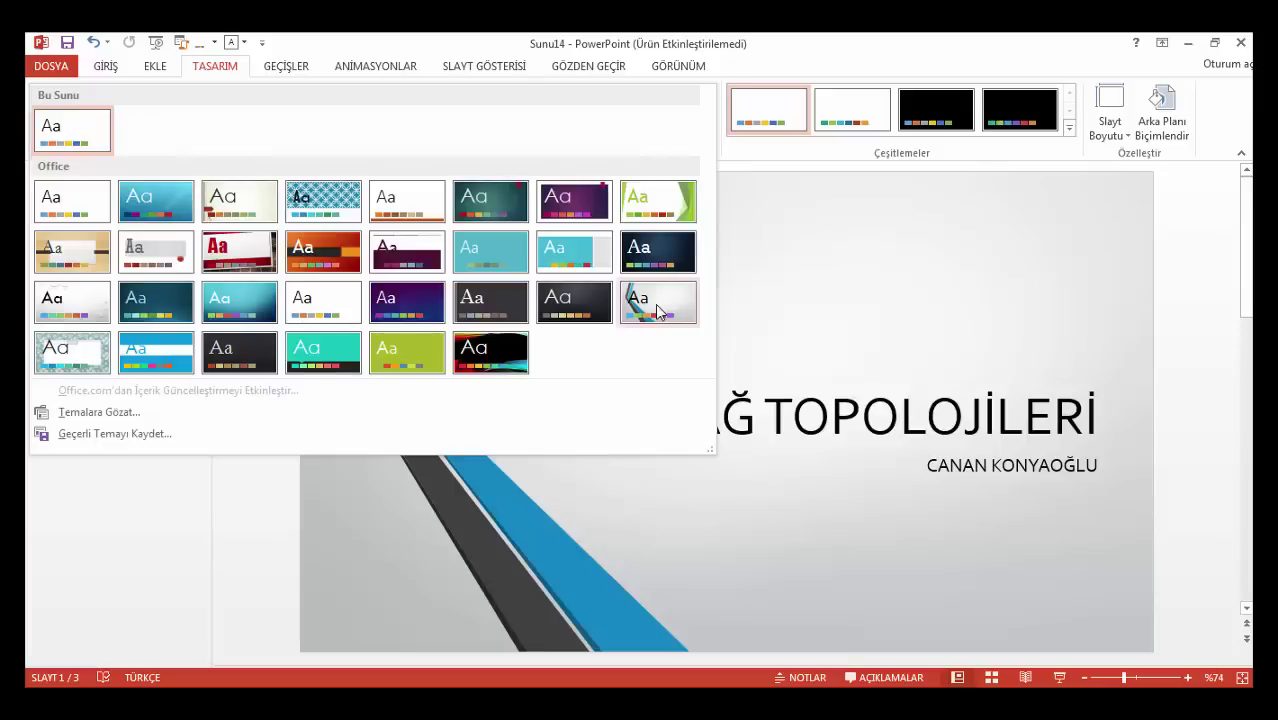
{"action": "left_click", "coordinate": [658, 312]}
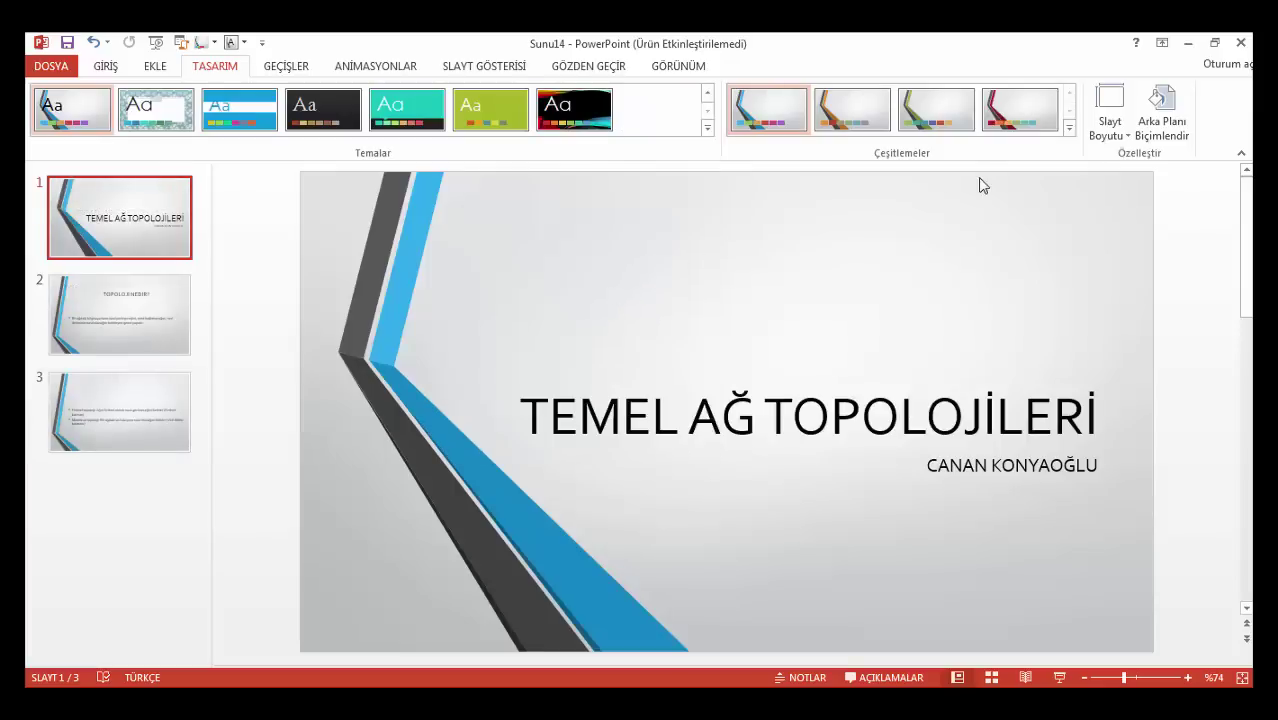
Switch the presentation colours to the Sıcak Mavi scheme.
{"action": "left_click", "coordinate": [1068, 129]}
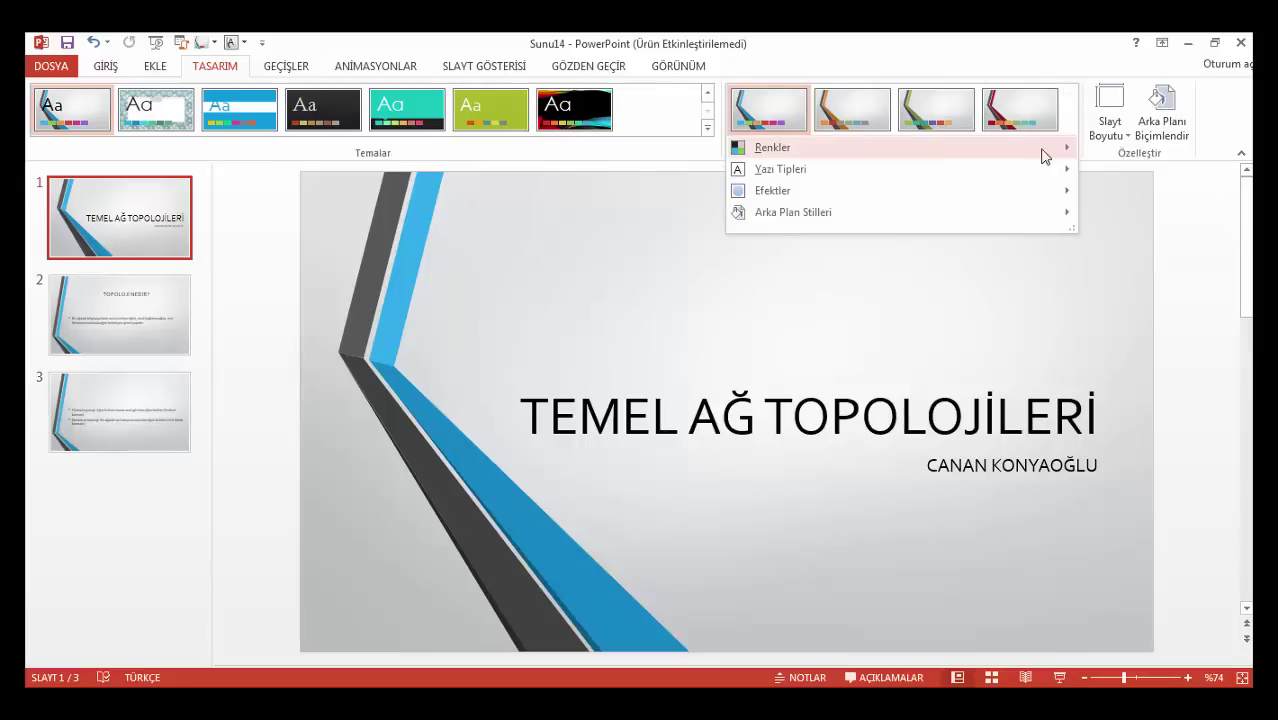
{"action": "mouse_move", "coordinate": [1040, 153]}
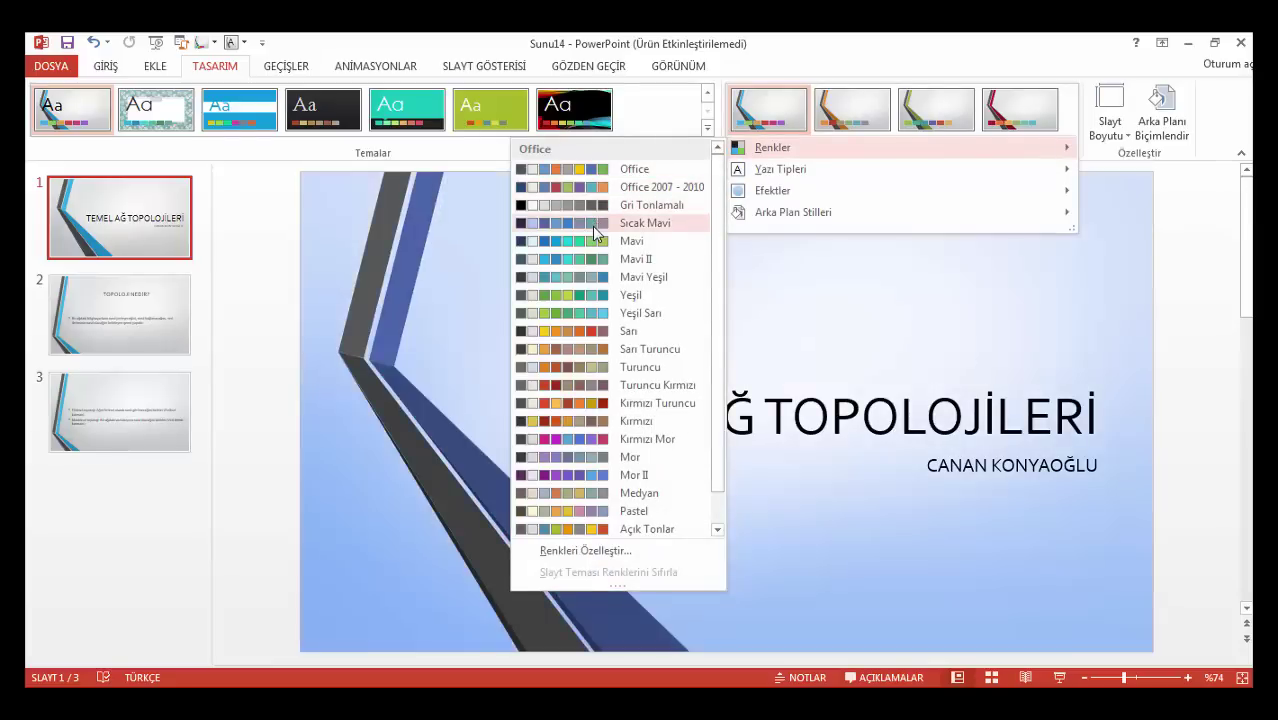
{"action": "left_click", "coordinate": [592, 226]}
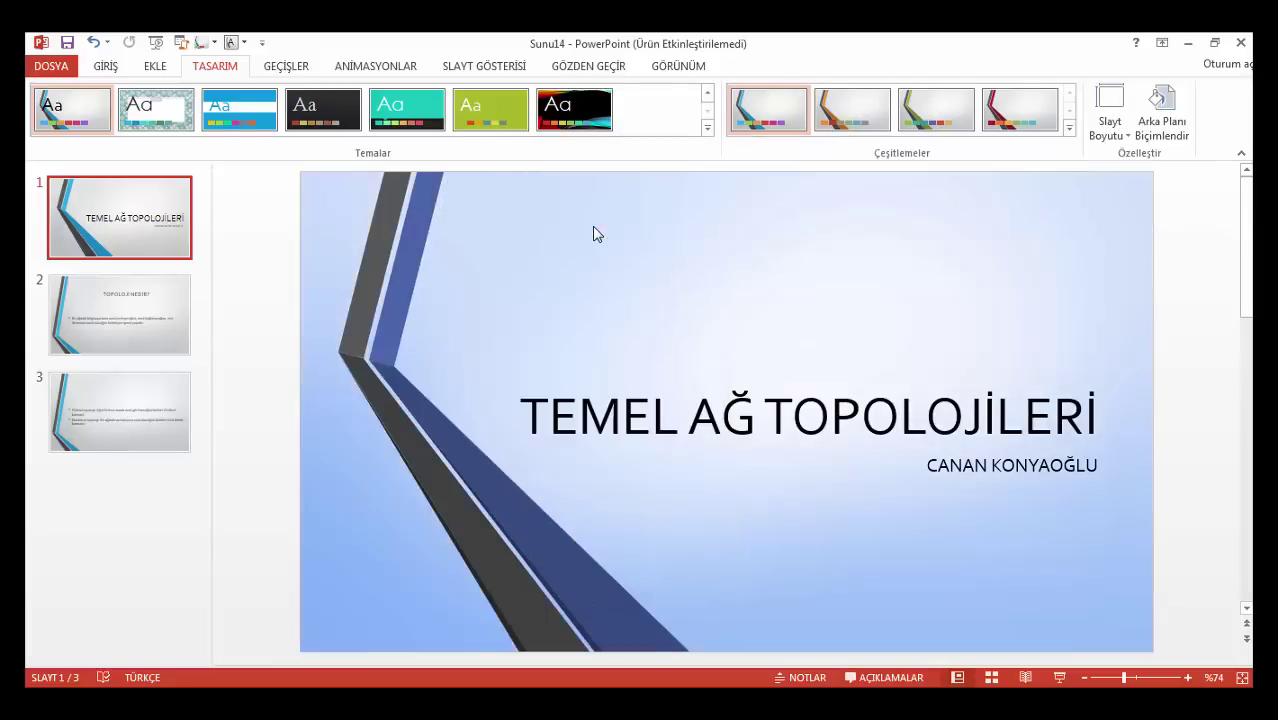
Set the theme fonts to Calibri.
{"action": "left_click", "coordinate": [1069, 128]}
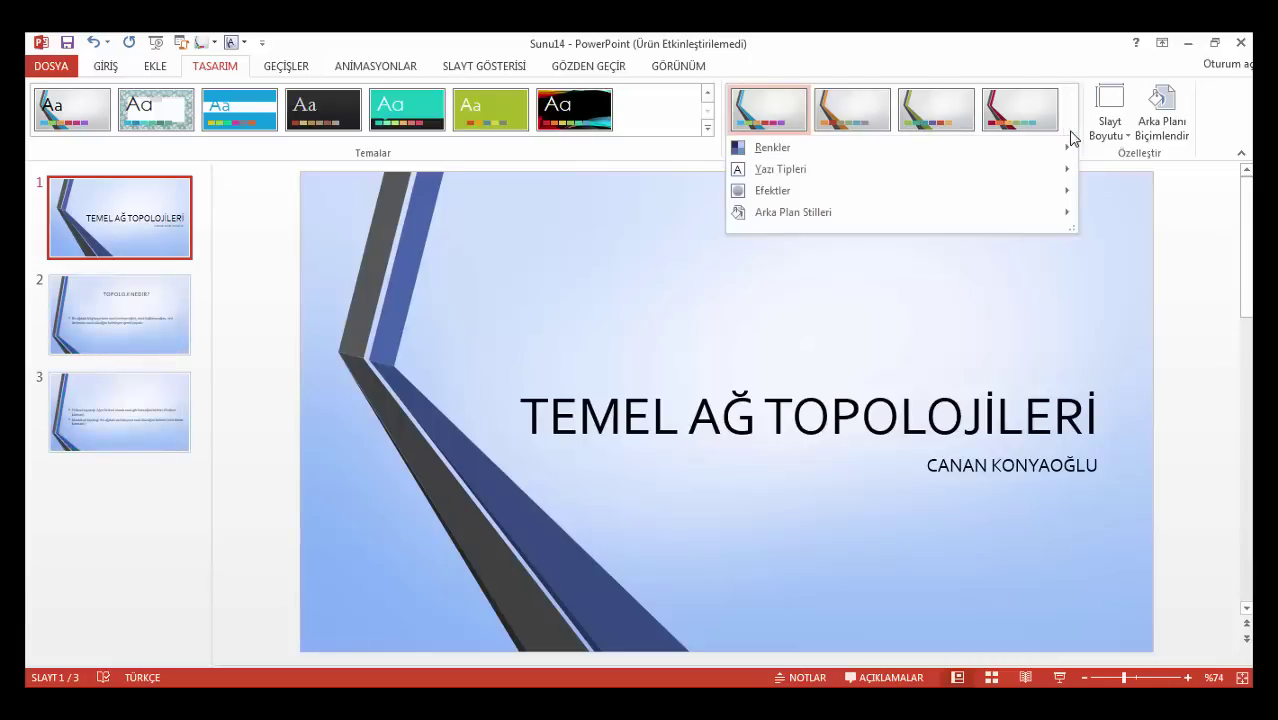
{"action": "mouse_move", "coordinate": [945, 172]}
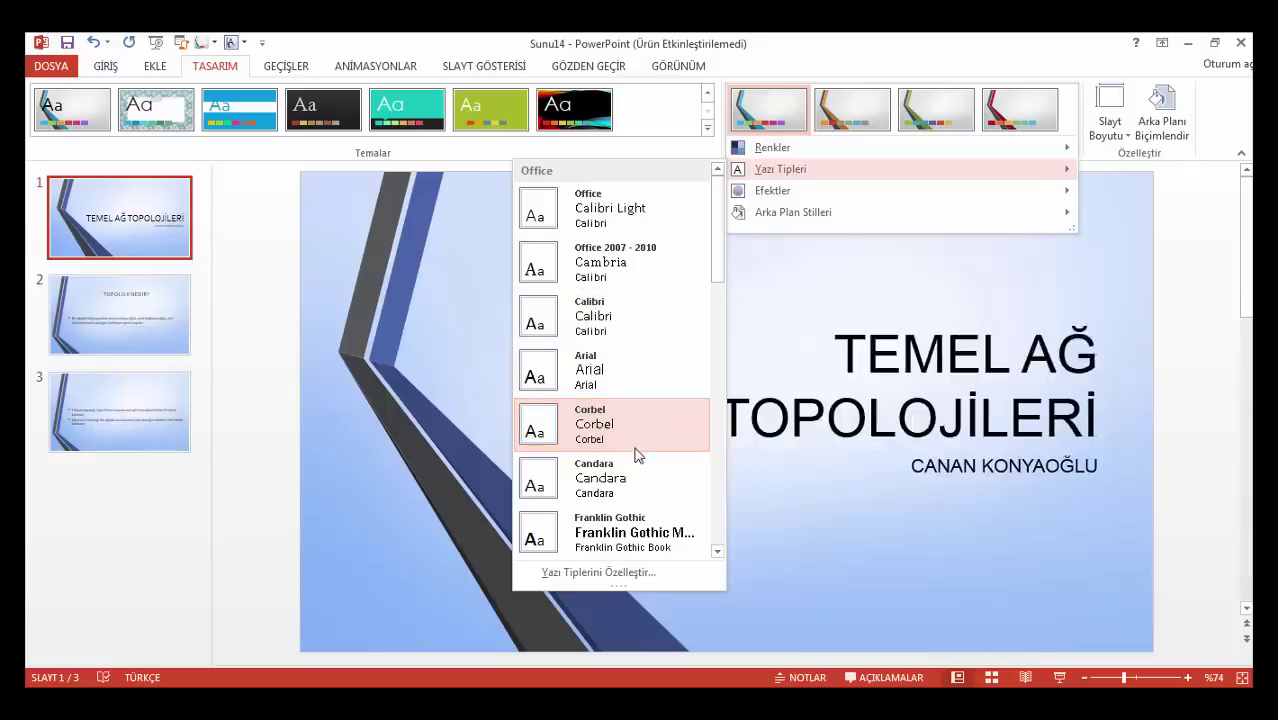
{"action": "left_click", "coordinate": [631, 323]}
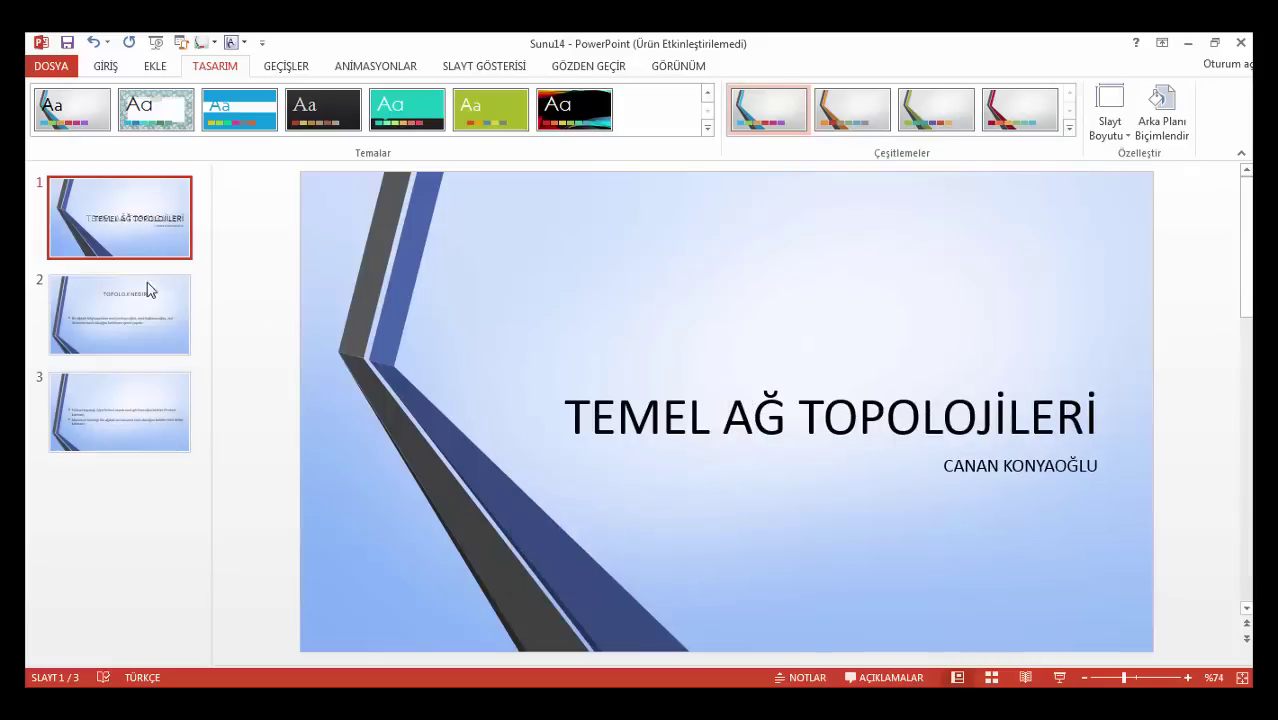
Apply the purple circle theme to the selected title slide only.
{"action": "left_click", "coordinate": [707, 127]}
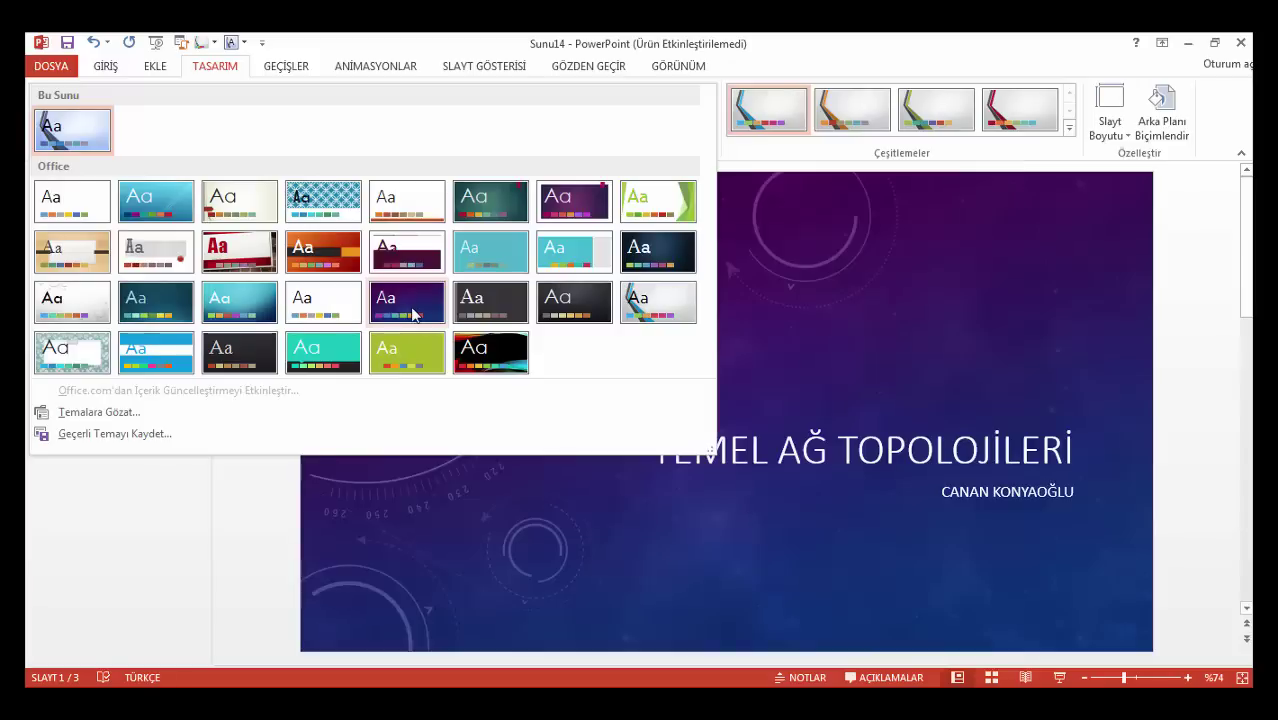
{"action": "right_click", "coordinate": [416, 310]}
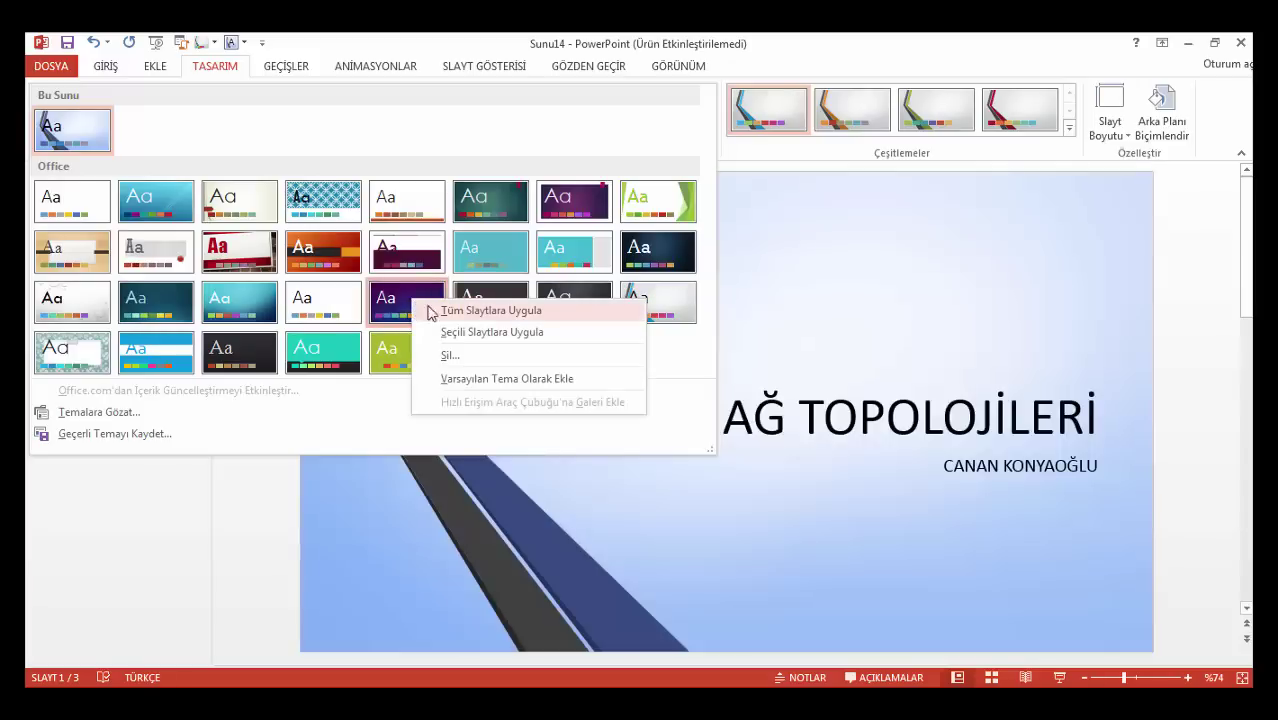
{"action": "left_click", "coordinate": [470, 334]}
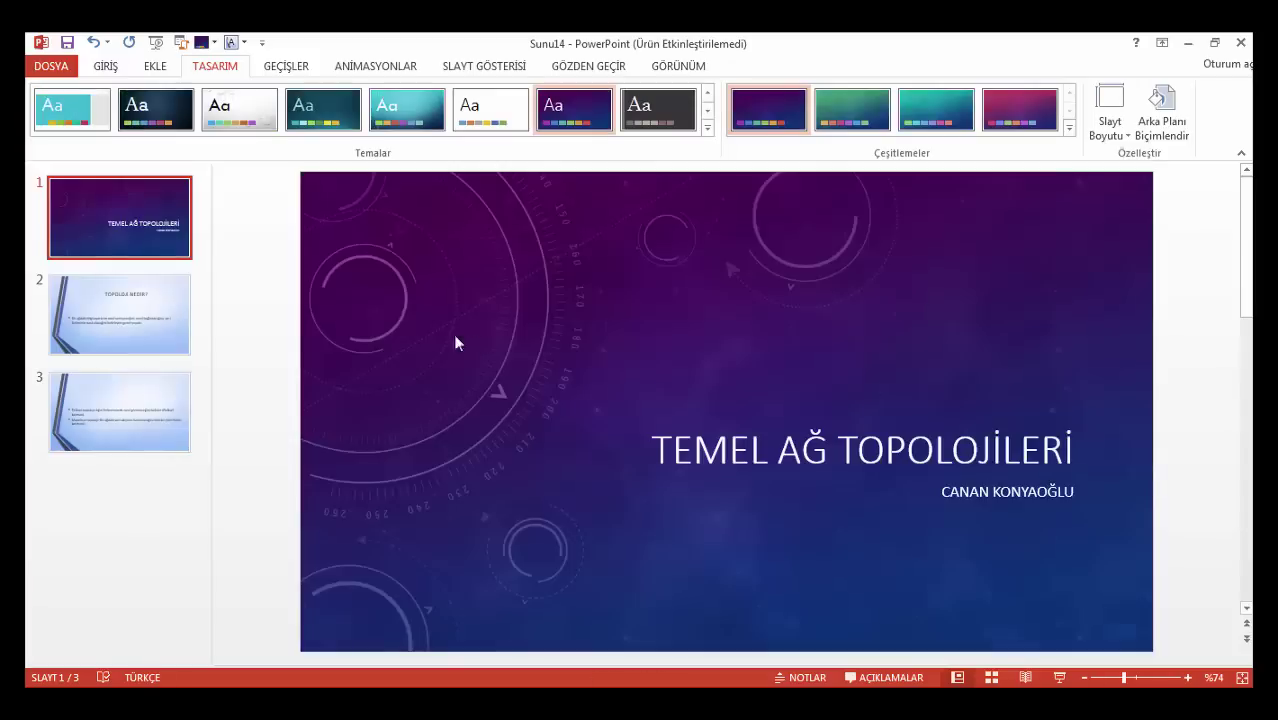
Check that slides 2 and 3 keep the blue striped design, then return to slide 1.
{"action": "left_click", "coordinate": [108, 318]}
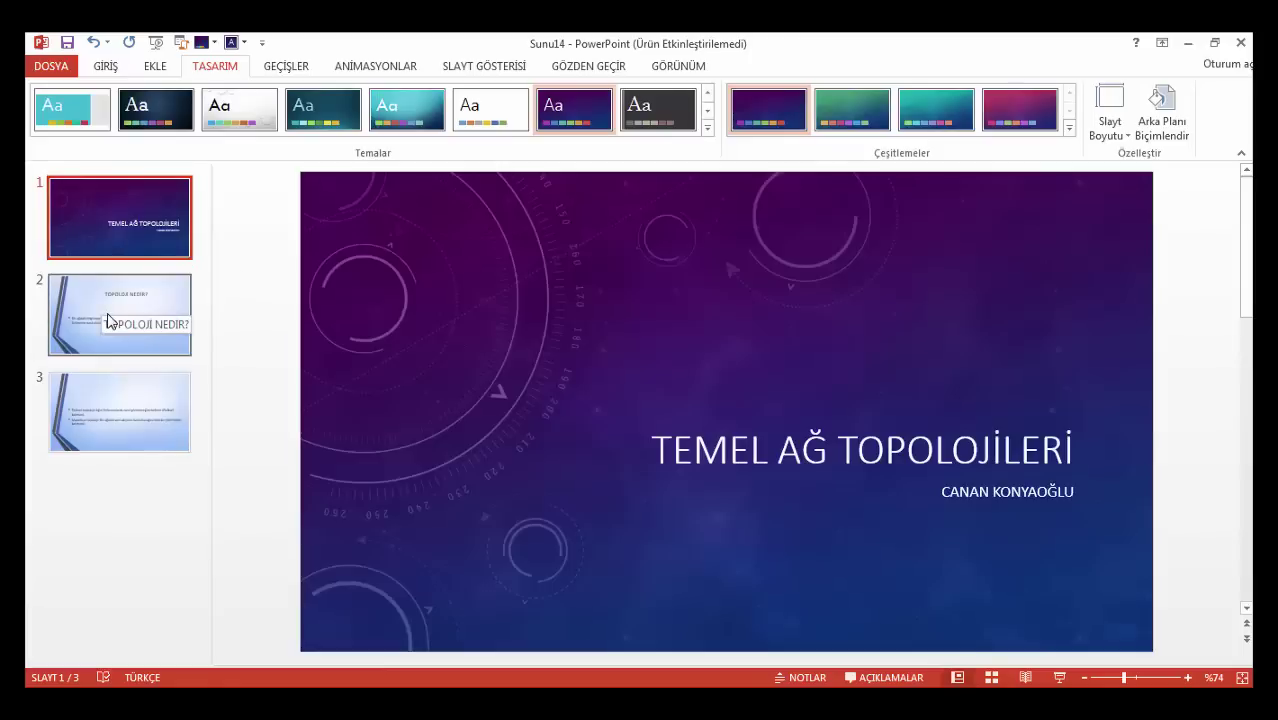
{"action": "left_click", "coordinate": [128, 405]}
{"action": "left_click", "coordinate": [106, 336]}
{"action": "left_click", "coordinate": [106, 233]}
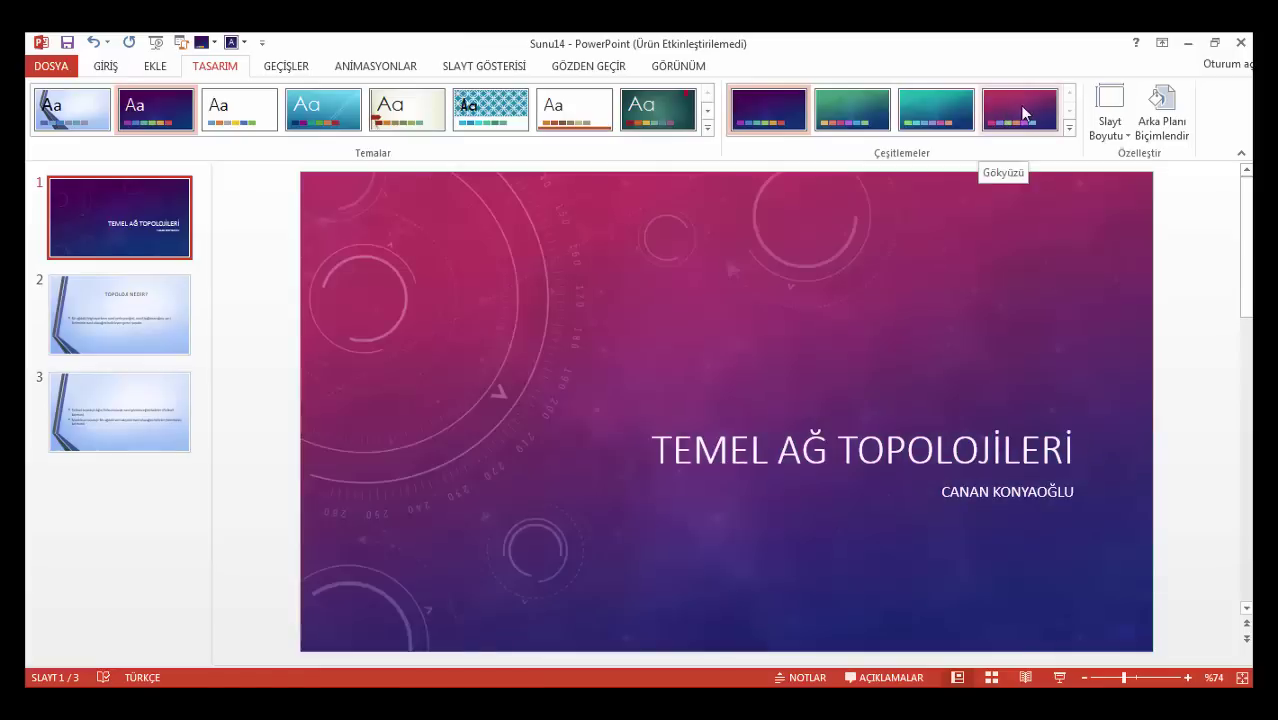
Switch the title slide to the pink-purple variant and start the slide show with F5.
{"action": "left_click", "coordinate": [1022, 113]}
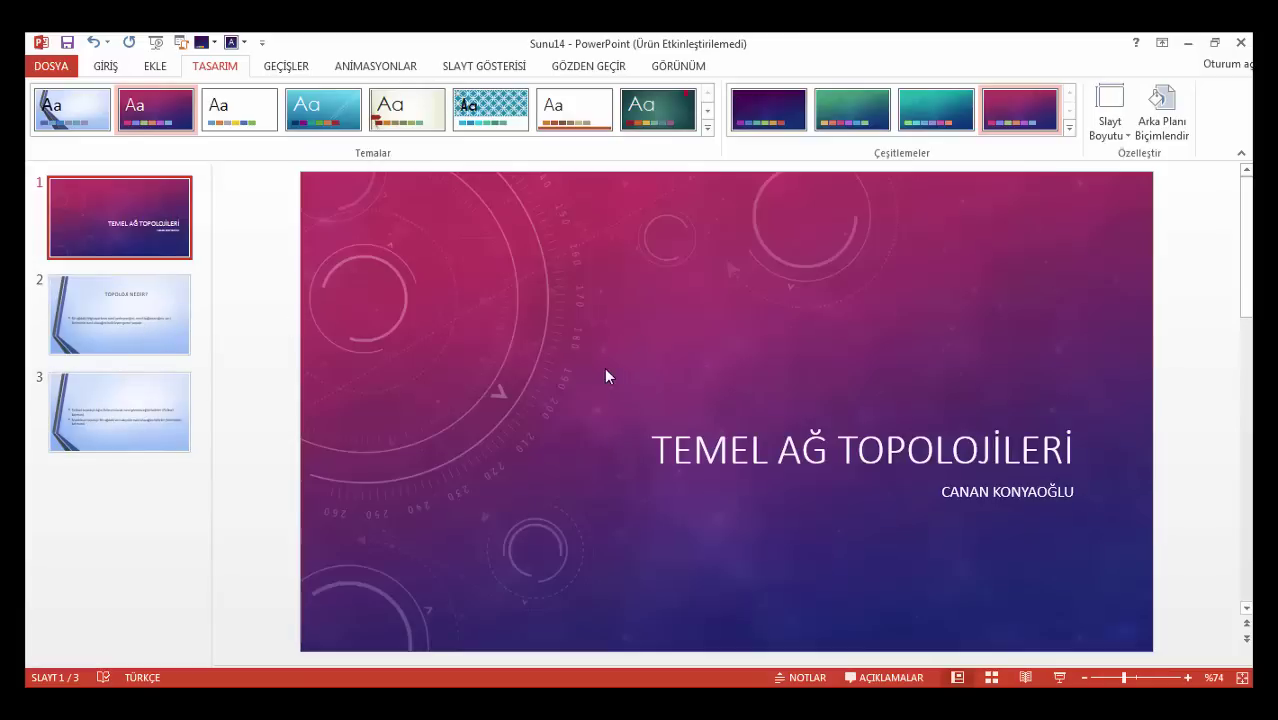
{"action": "key", "text": "F5"}
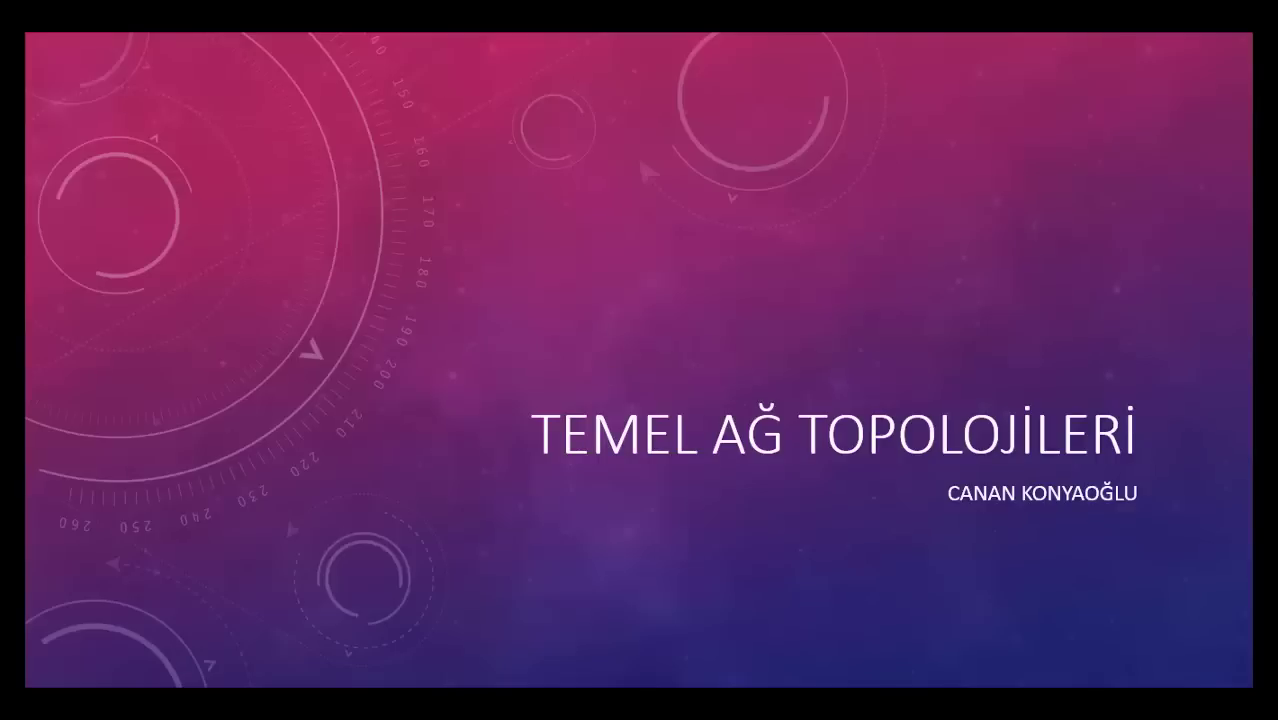
{"action": "key", "text": "Right"}
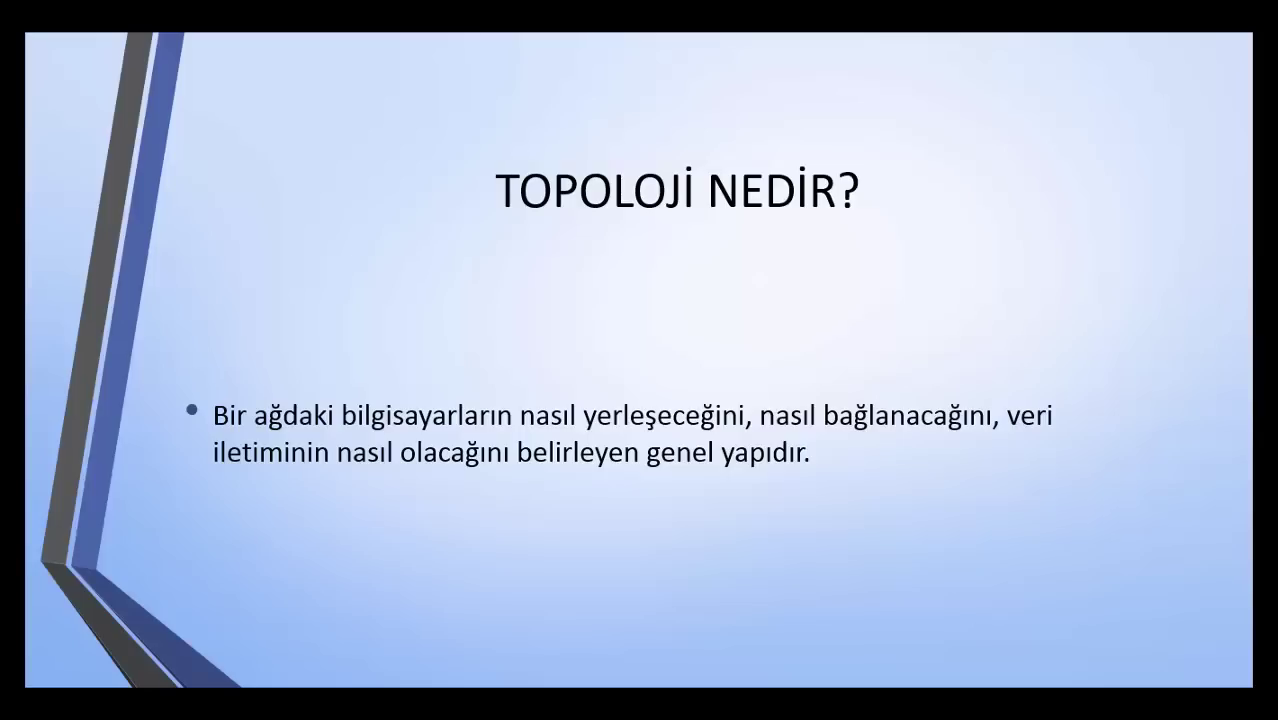
{"action": "key", "text": "Right"}
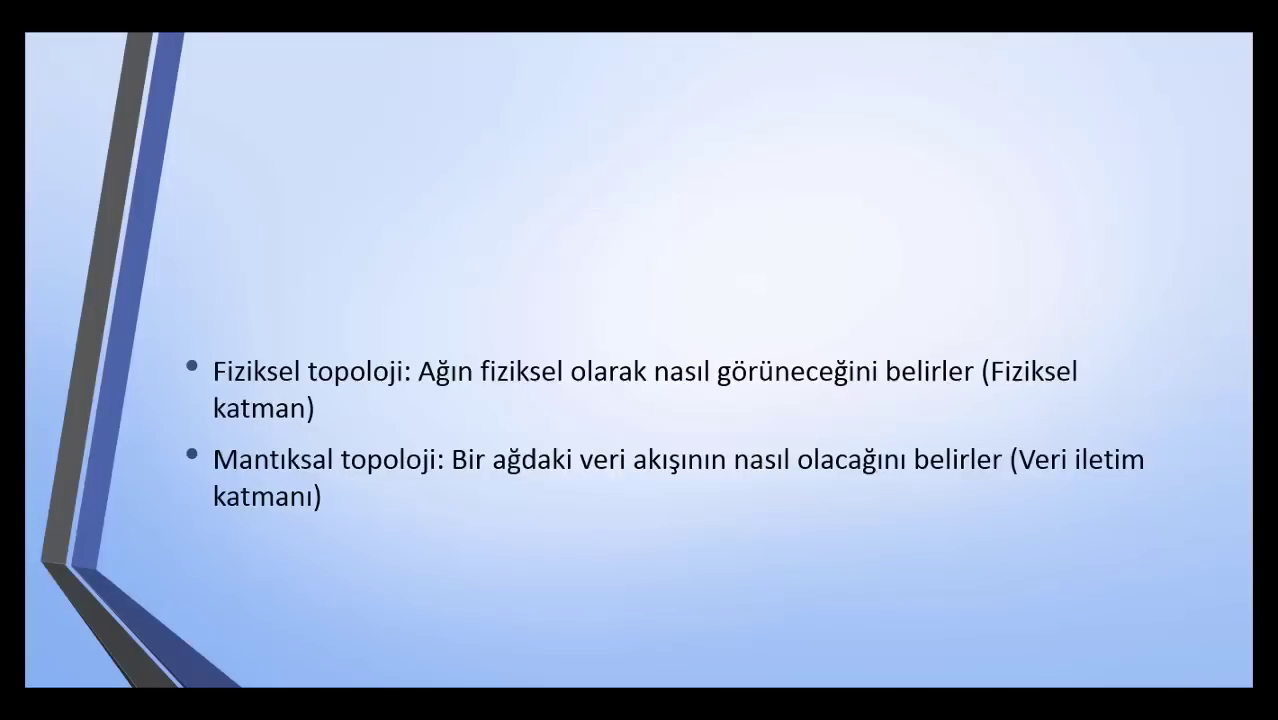
{"action": "key", "text": "Right"}
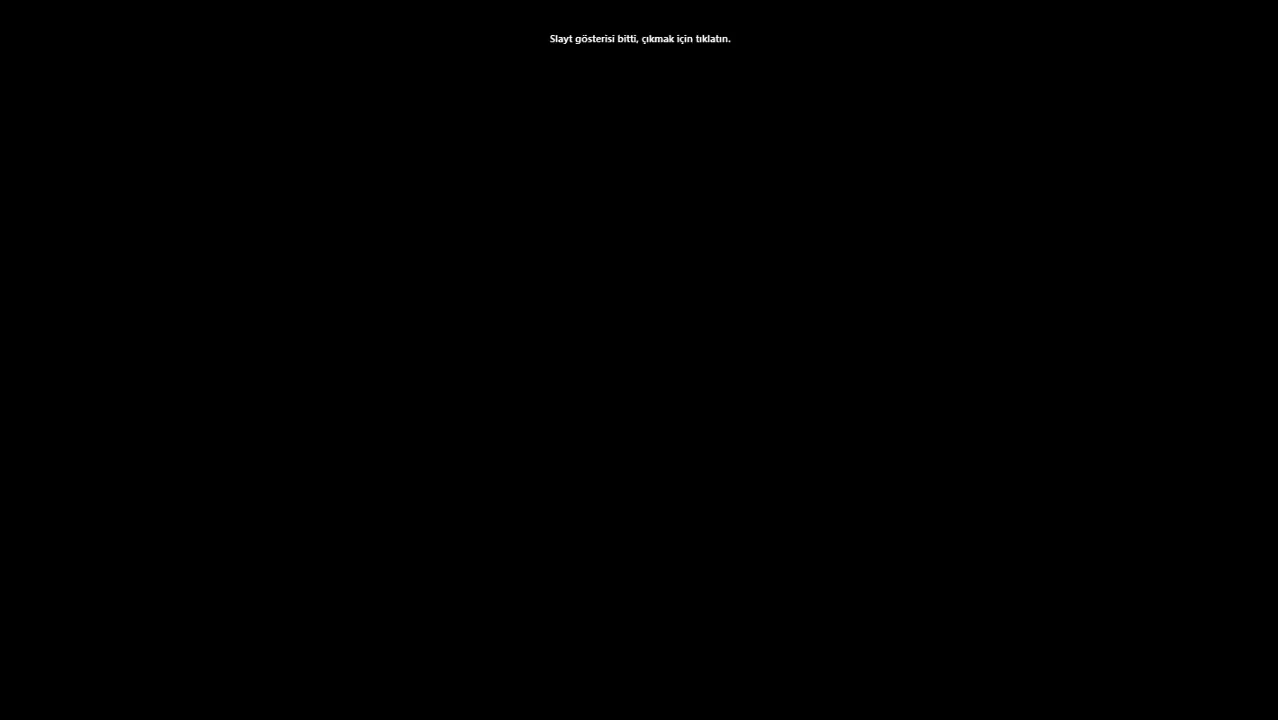
{"action": "key", "text": "Right"}
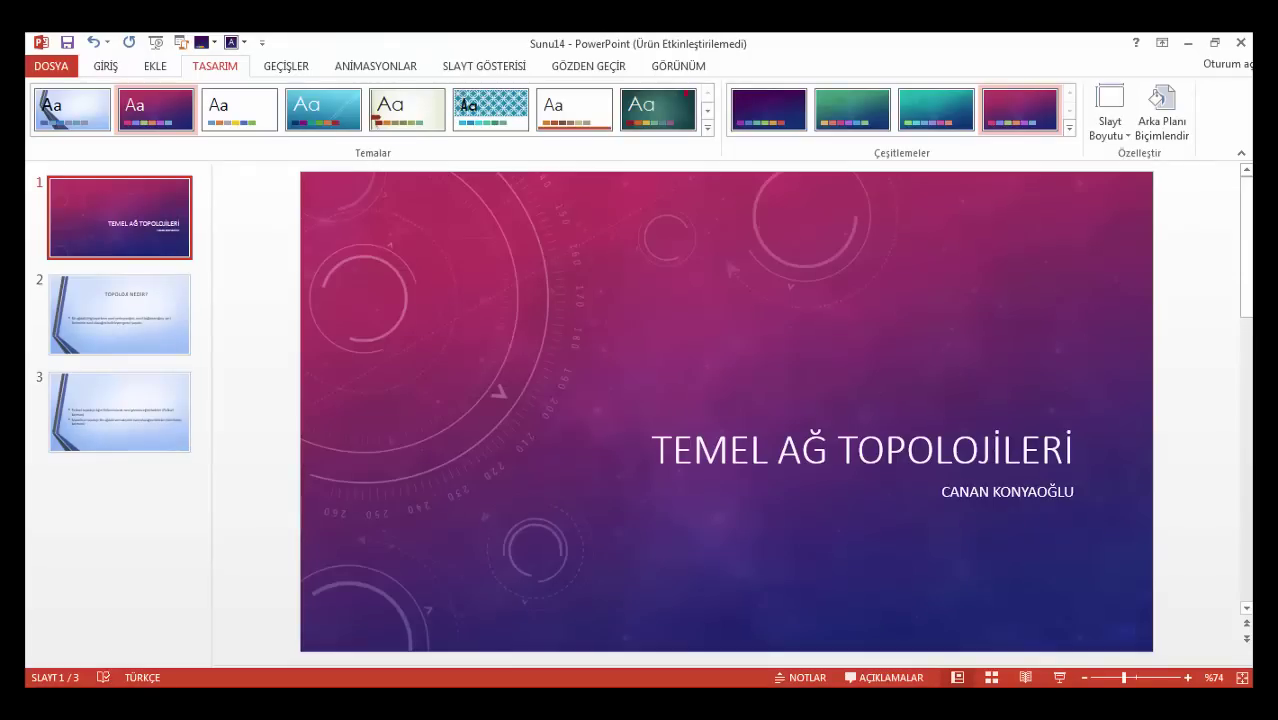